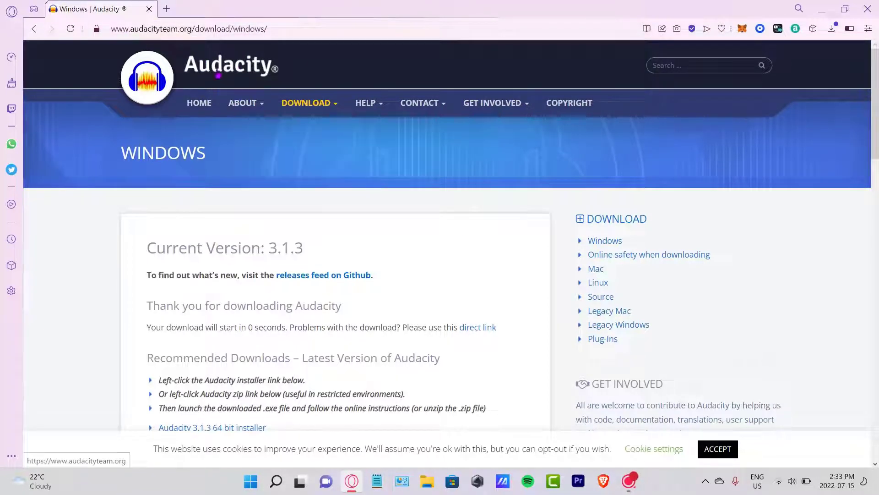
# Step: Download the Audacity 3.1.3 64-bit installer from the audacityteam.org Windows page in Opera
pyautogui.moveTo(298, 103)
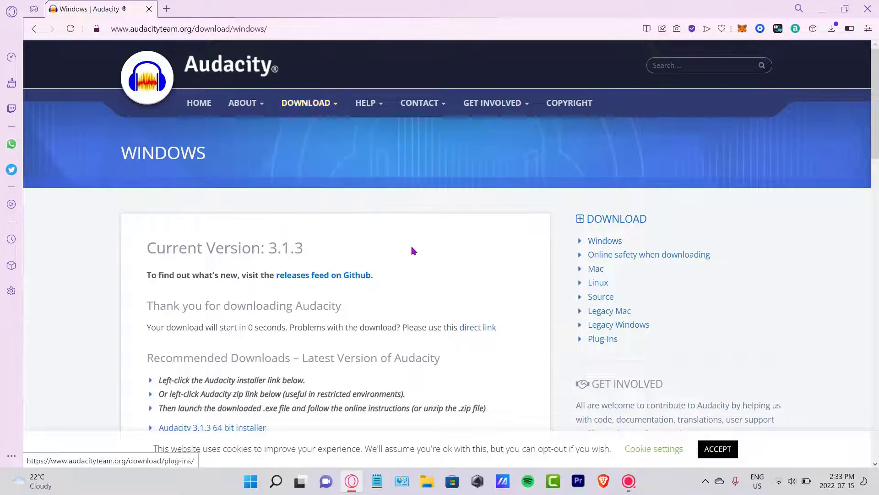
pyautogui.scroll(-3, 414, 251)
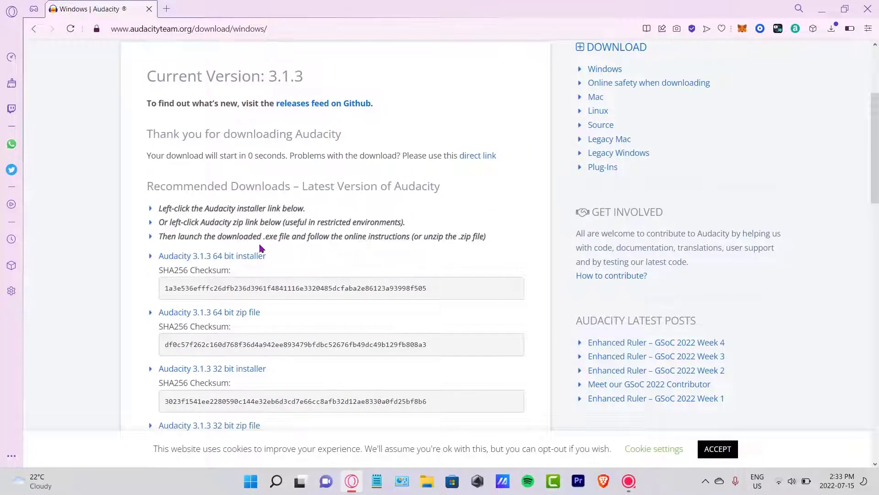
pyautogui.click(230, 260)
# Step: Search Windows for 'aud' and launch Audacity from the Best match result
pyautogui.click(276, 481)
pyautogui.write('aud')
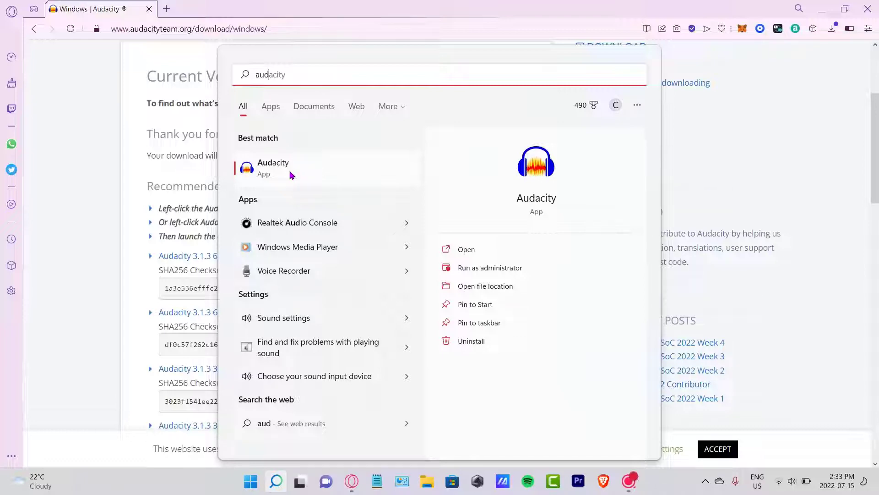
pyautogui.click(290, 175)
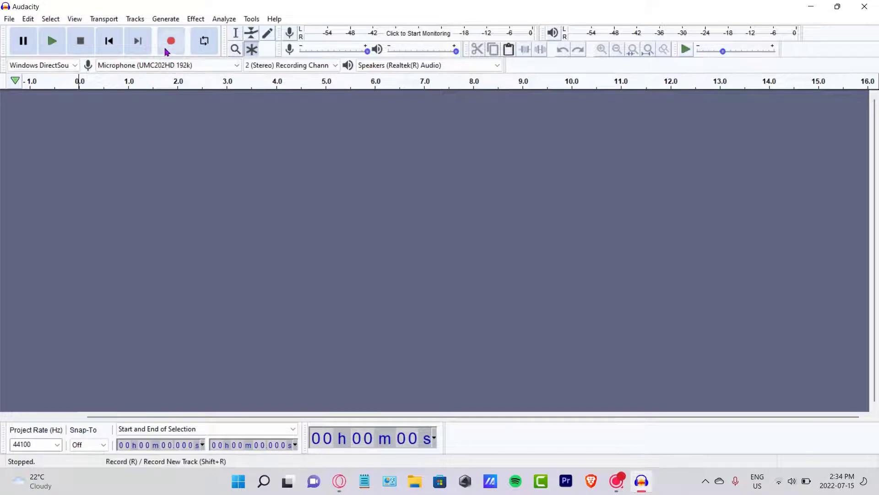
# Step: Look at the File > Import options, then dismiss the menu without importing anything
pyautogui.click(10, 19)
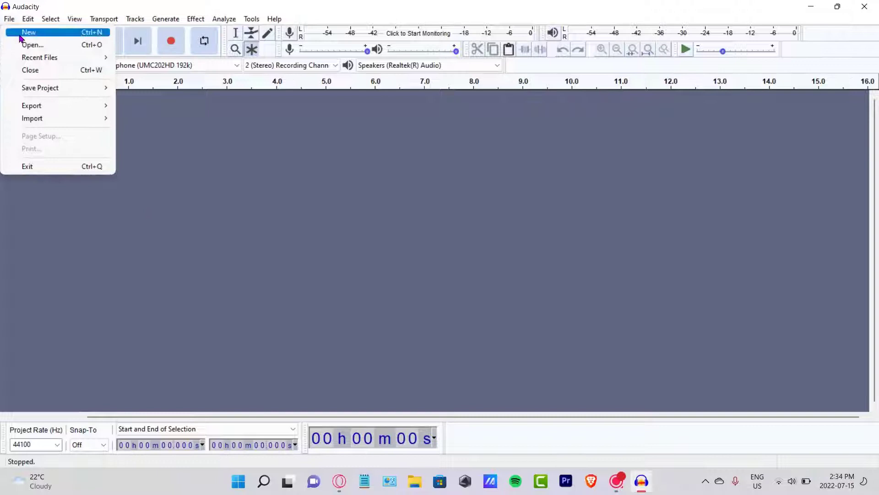
pyautogui.moveTo(64, 117)
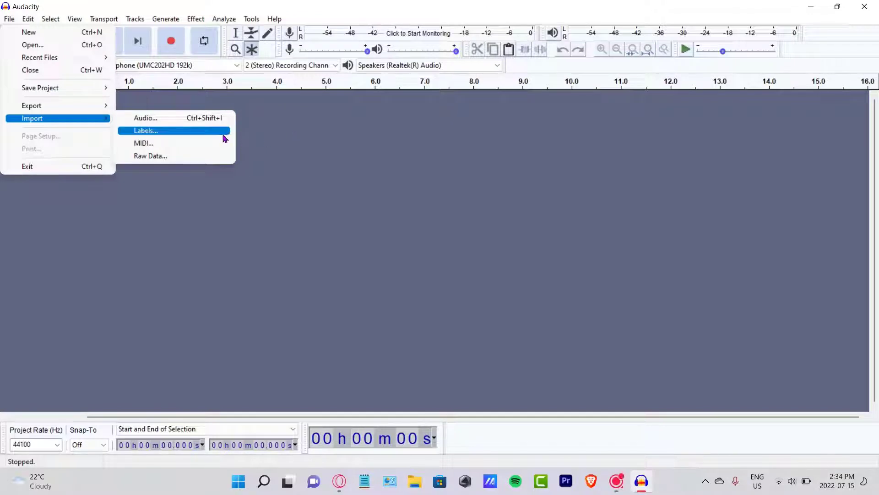
pyautogui.click(270, 125)
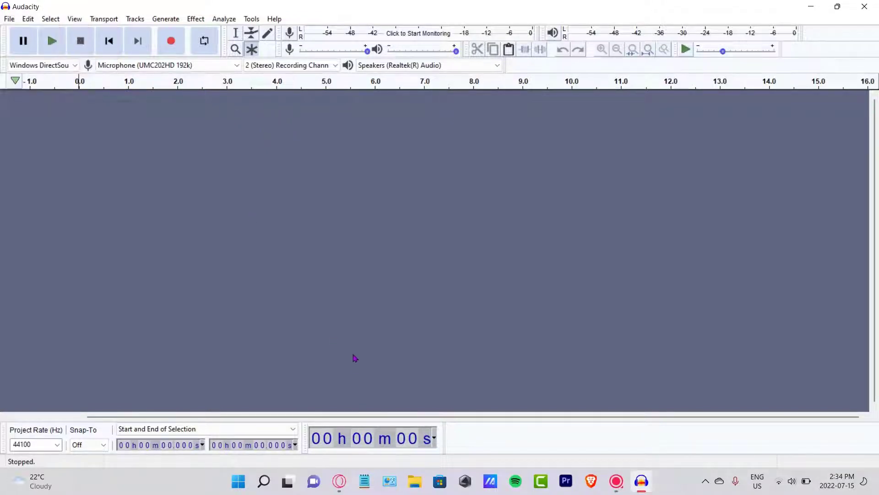
# Step: Drag mixkit-young-man-coughing-2227.wav from Downloads into Audacity as a new stereo track
pyautogui.click(414, 480)
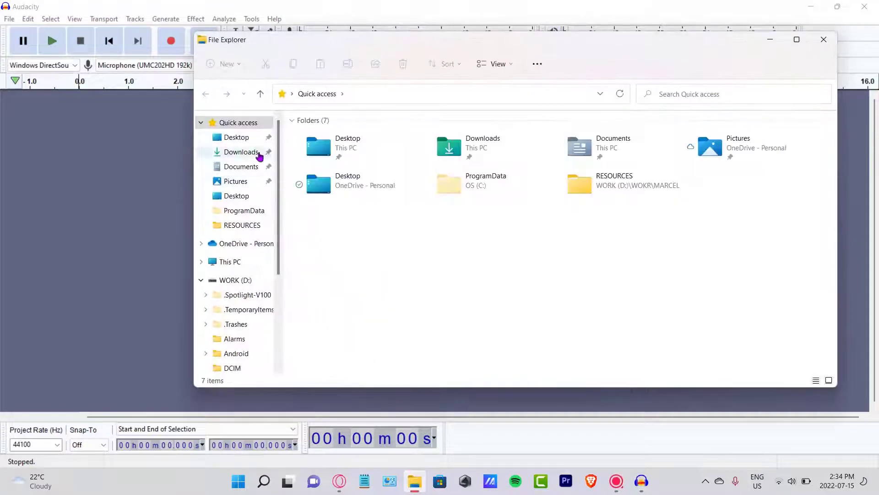
pyautogui.click(251, 151)
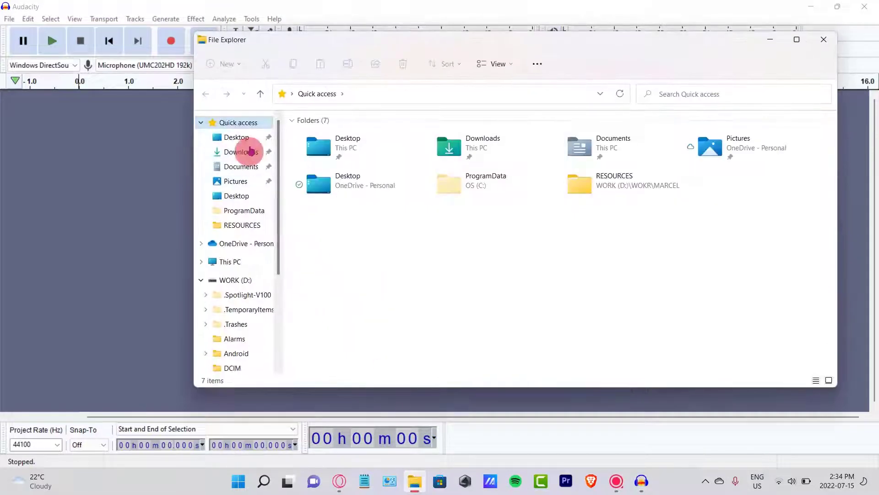
pyautogui.moveTo(293, 40); pyautogui.dragTo(468, 165)
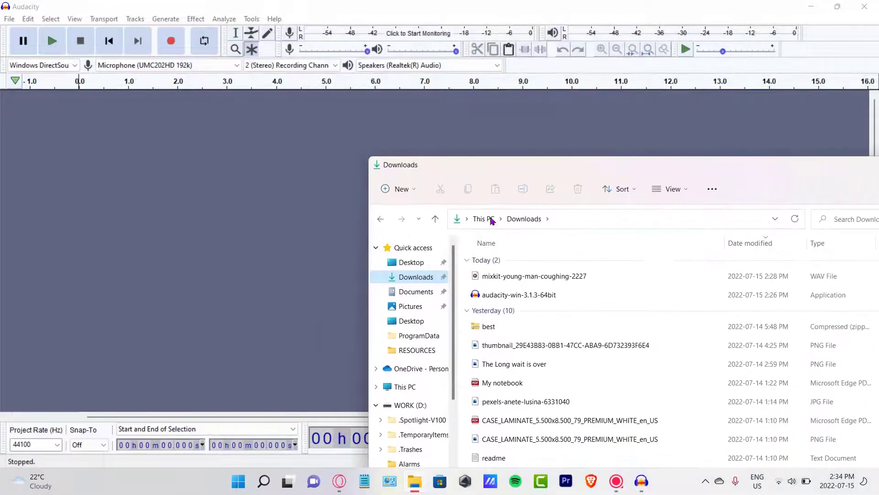
pyautogui.moveTo(531, 277); pyautogui.dragTo(152, 187)
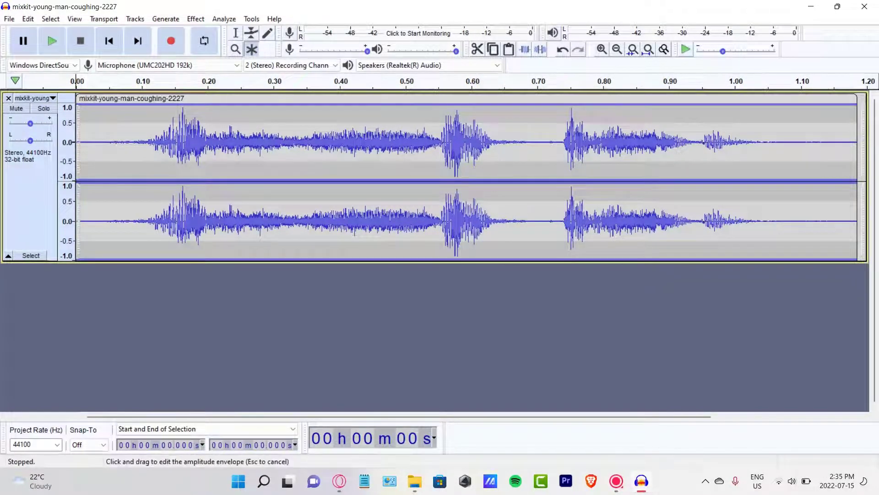
# Step: Shift the coughing clip slightly right and raise its volume envelope from 0.175 s across the clip
pyautogui.moveTo(163, 98)
pyautogui.mouseDown()
pyautogui.moveTo(605, 98)
pyautogui.moveTo(176, 98)
pyautogui.mouseUp()
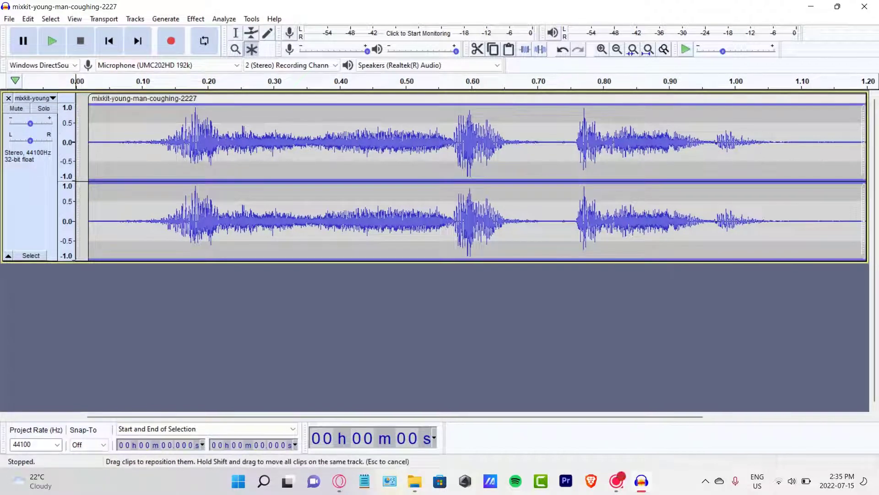
pyautogui.click(191, 110)
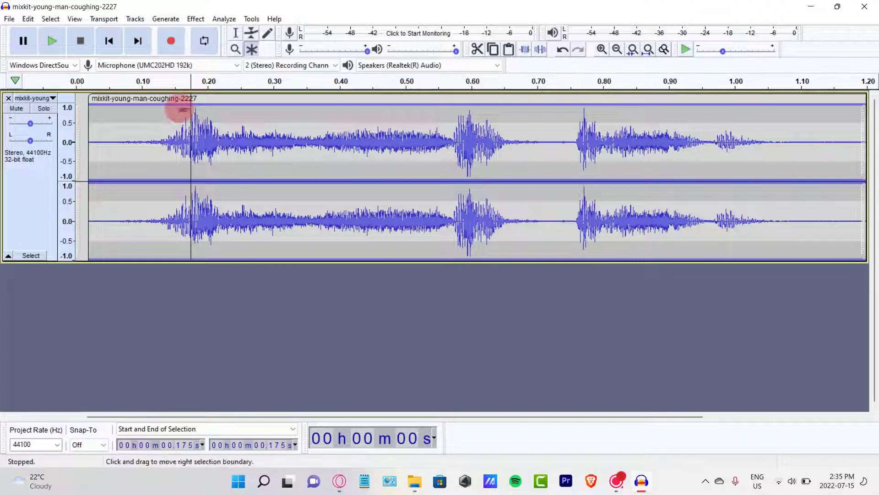
pyautogui.moveTo(192, 104); pyautogui.dragTo(332, 110)
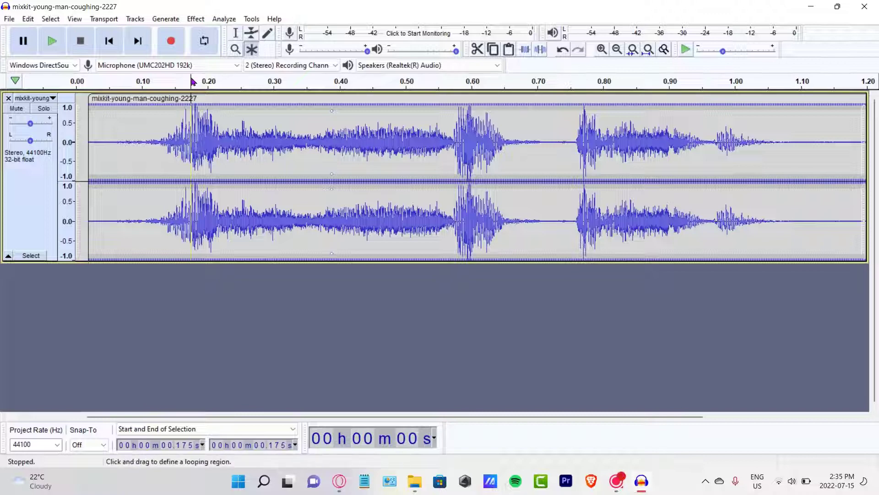
# Step: Review the device dropdowns, keeping DirectSound, UMC202HD microphone, stereo channels and Realtek speakers
pyautogui.click(76, 68)
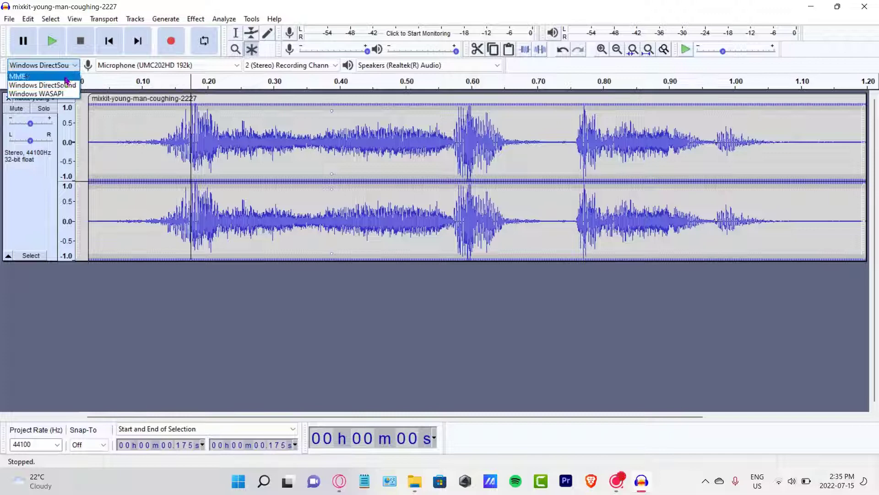
pyautogui.click(68, 70)
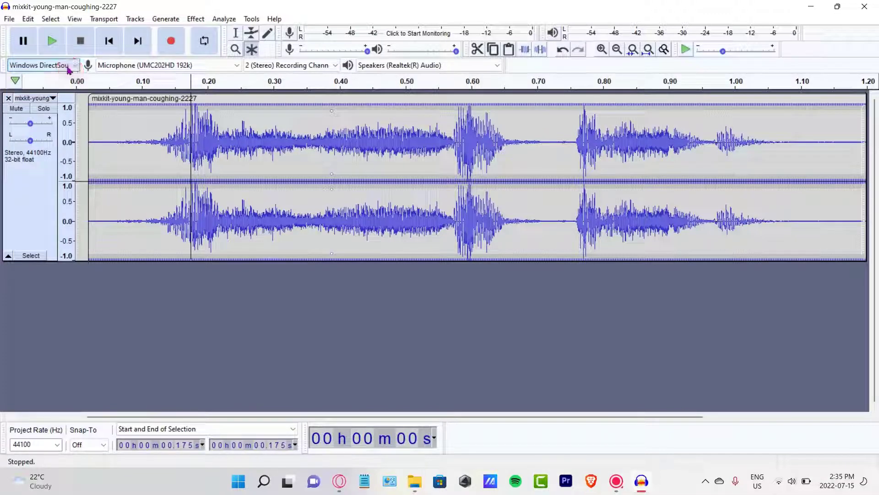
pyautogui.click(123, 66)
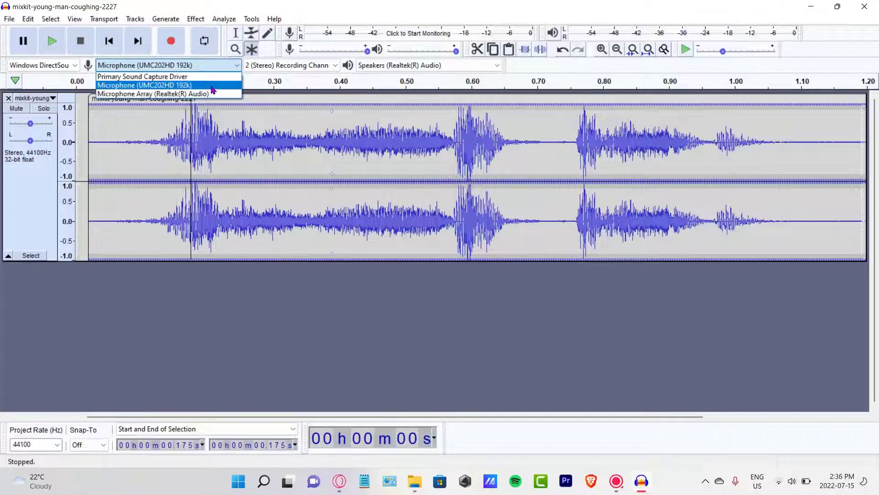
pyautogui.click(290, 65)
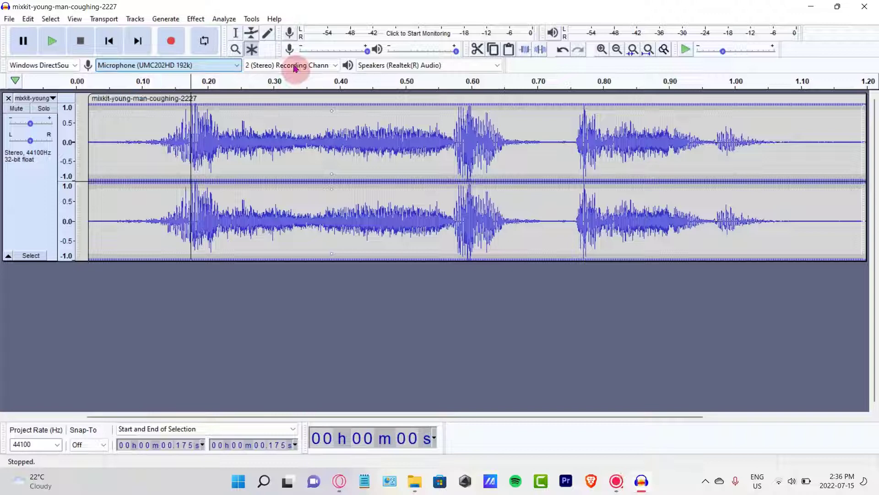
pyautogui.click(290, 67)
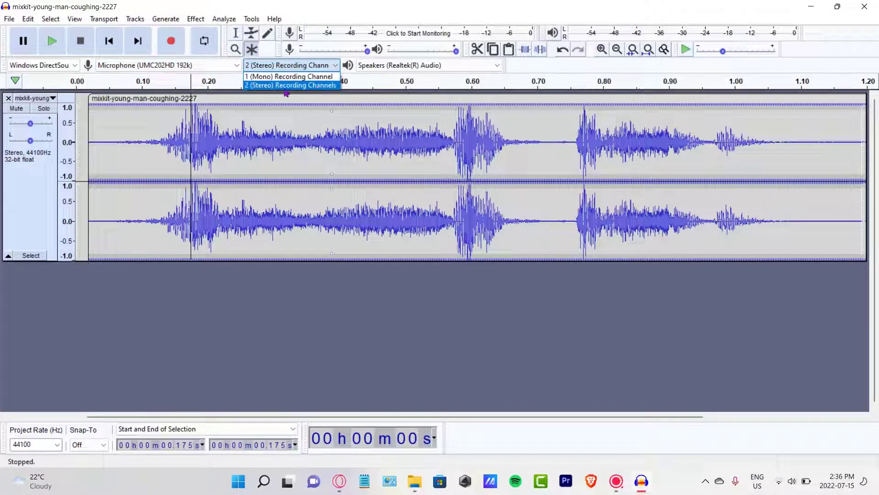
pyautogui.click(405, 73)
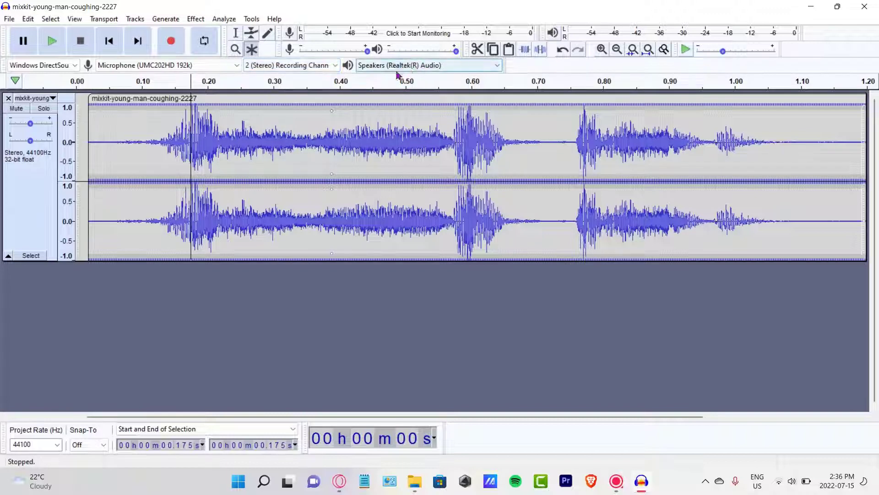
pyautogui.click(431, 68)
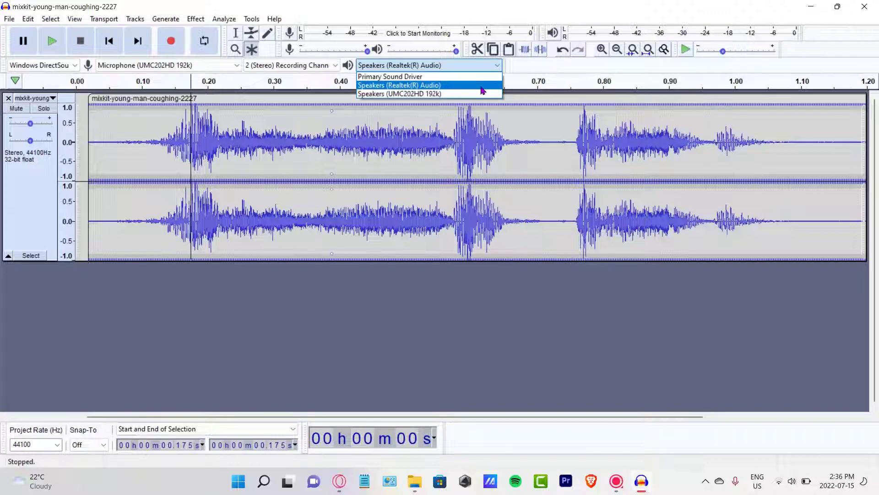
pyautogui.click(555, 74)
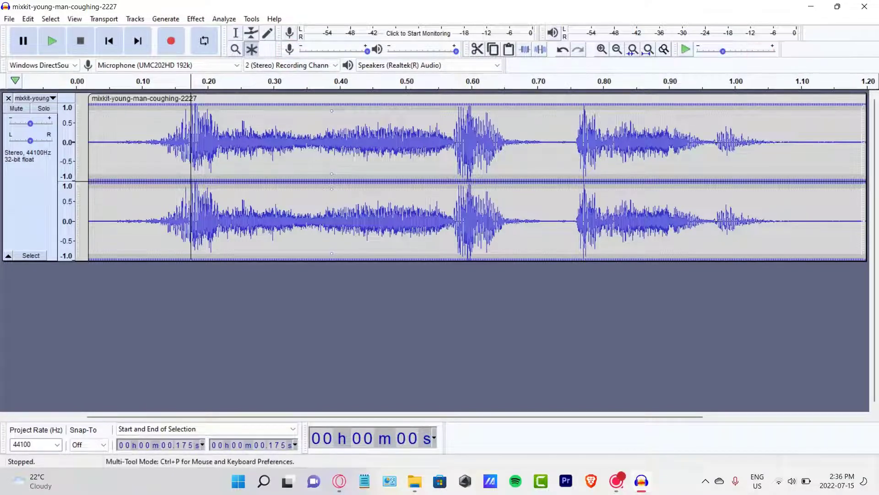
# Step: Nudge the coughing clip slightly earlier and open the WORK drive in File Explorer
pyautogui.moveTo(194, 98); pyautogui.dragTo(188, 98)
pyautogui.click(415, 481)
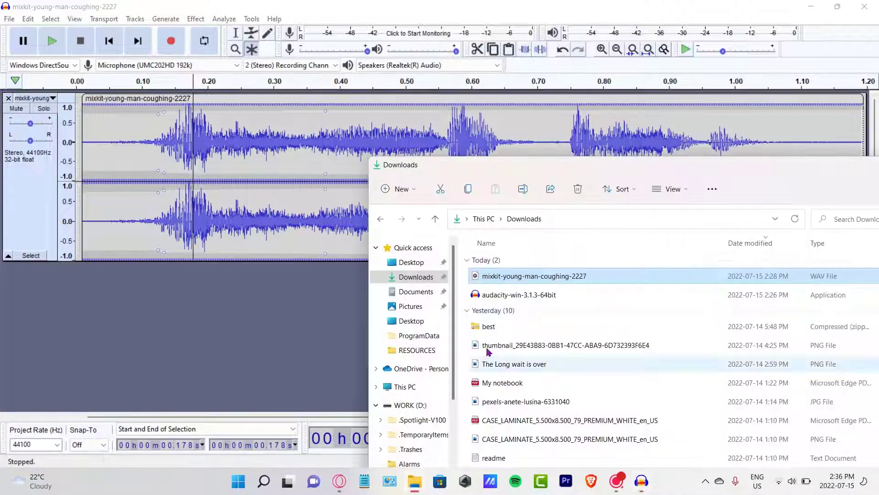
pyautogui.moveTo(529, 170); pyautogui.dragTo(504, 40)
pyautogui.click(387, 276)
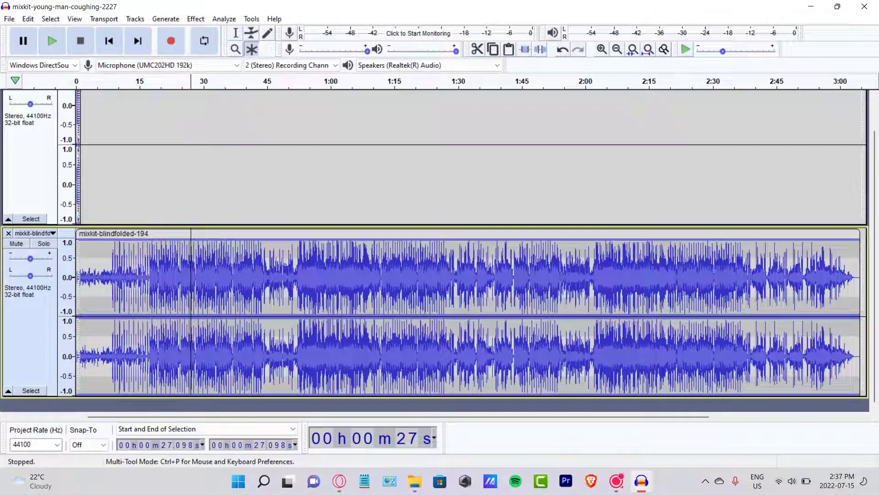
# Step: Replace the second track's clip name mixkit-blindfolded-194 with MUSIC BACKGROUND
pyautogui.scroll(2, 435, 248)
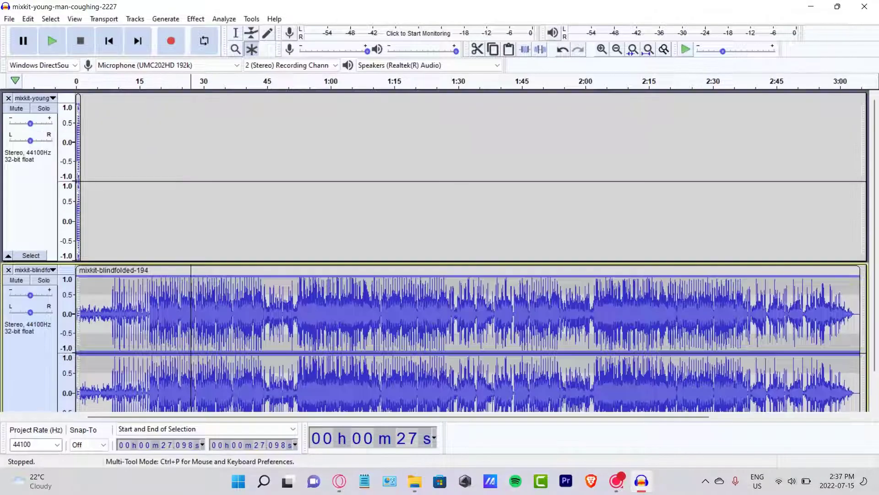
pyautogui.click(269, 176)
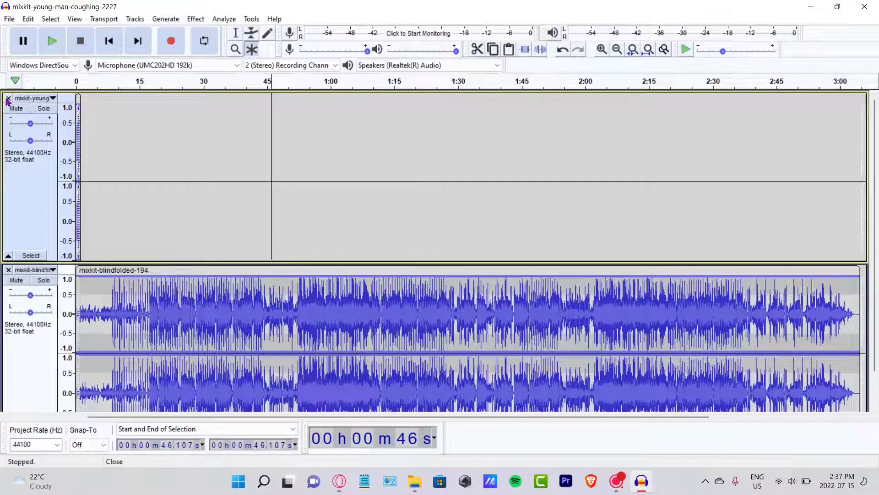
pyautogui.scroll(-1, 435, 248)
pyautogui.scroll(1, 435, 251)
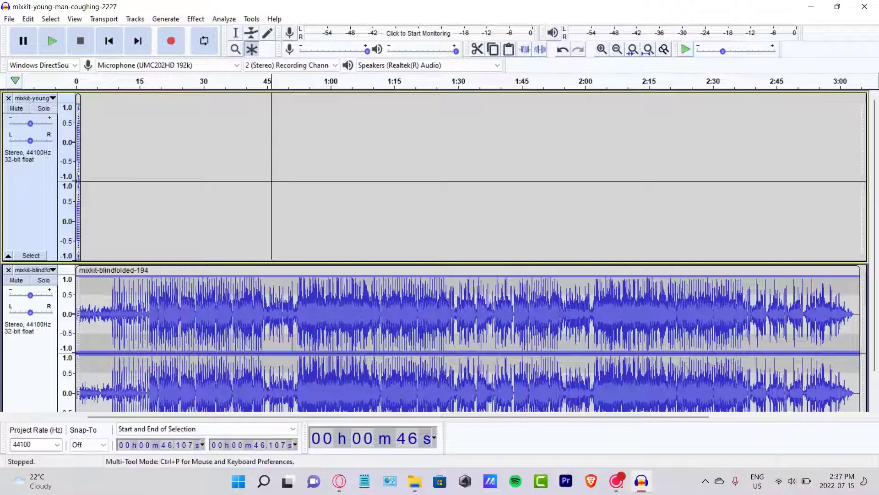
pyautogui.scroll(-1, 117, 293)
pyautogui.click(117, 293)
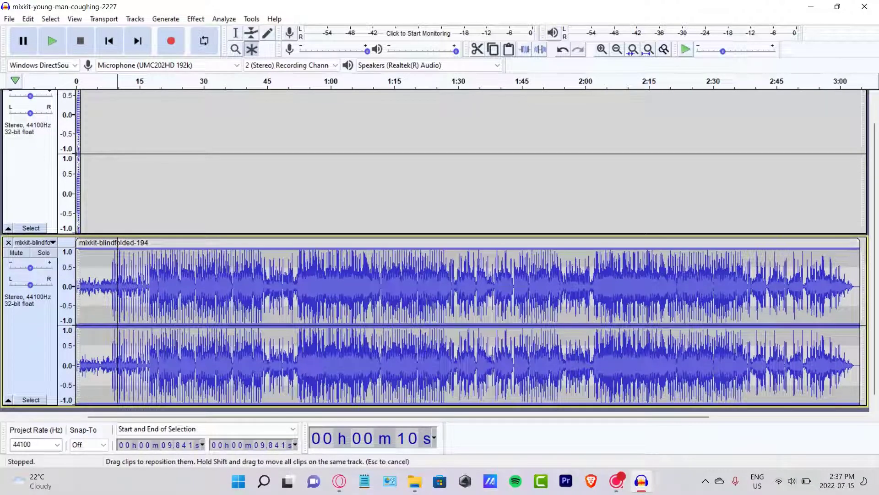
pyautogui.click(118, 243)
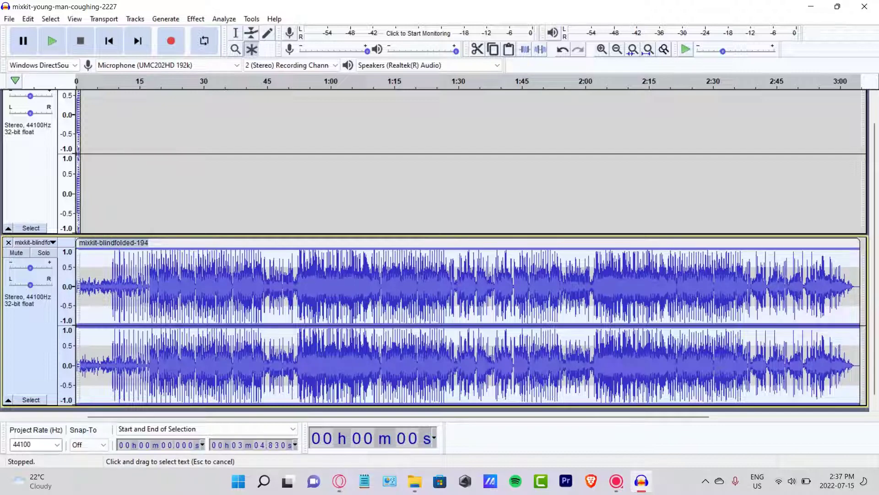
pyautogui.write('MUSIC BACKGROUND')
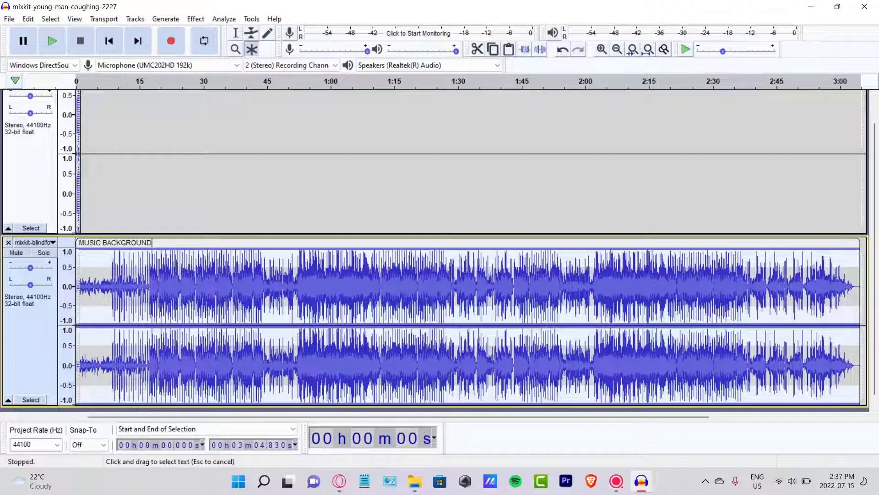
pyautogui.click(161, 138)
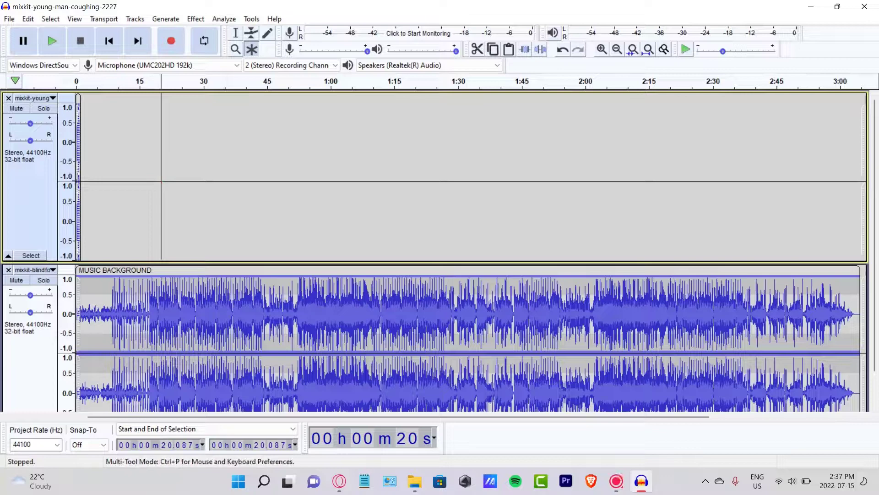
pyautogui.click(39, 270)
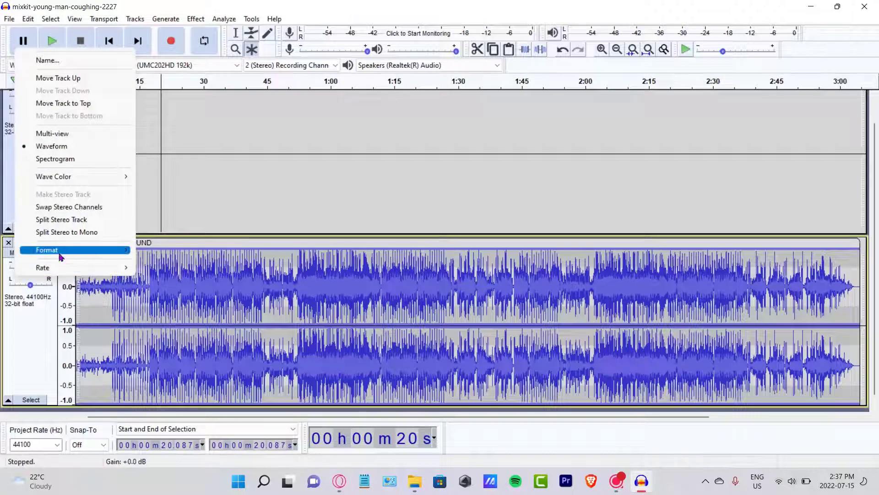
pyautogui.moveTo(75, 252)
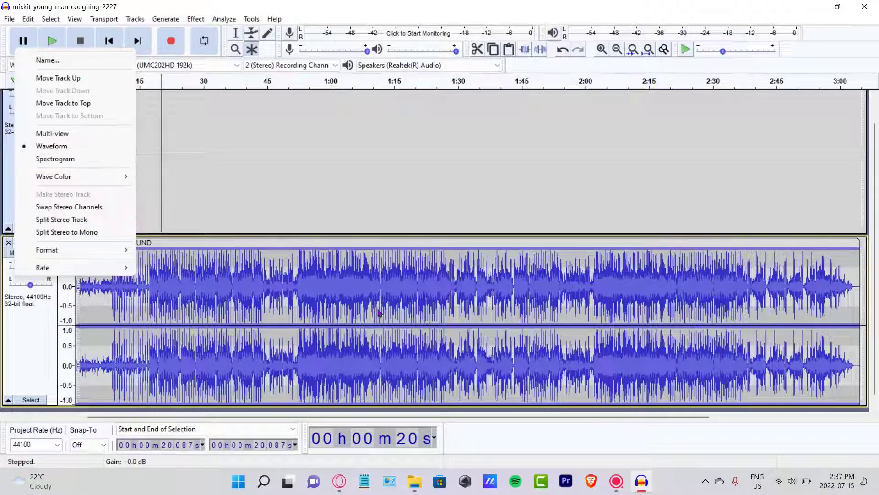
pyautogui.click(69, 158)
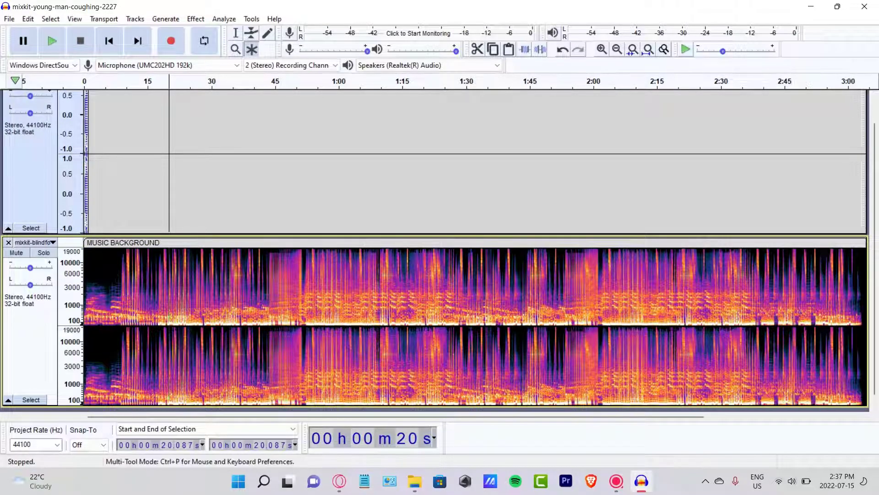
pyautogui.click(51, 246)
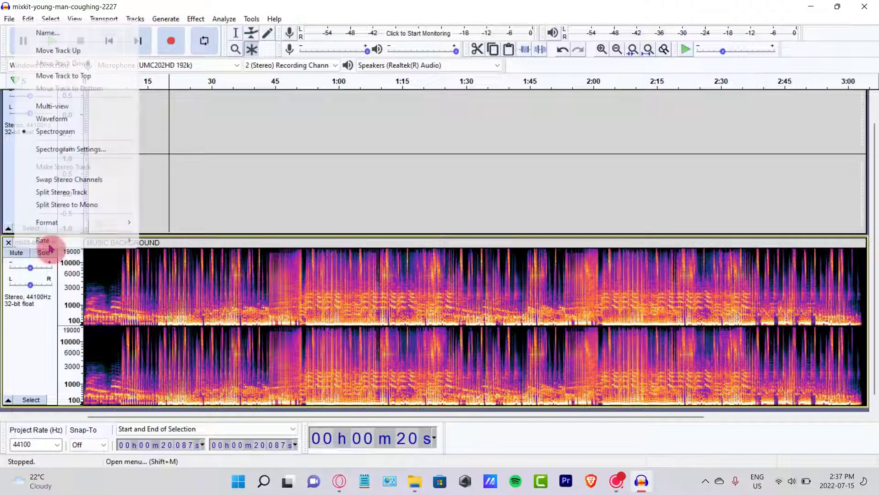
pyautogui.click(62, 118)
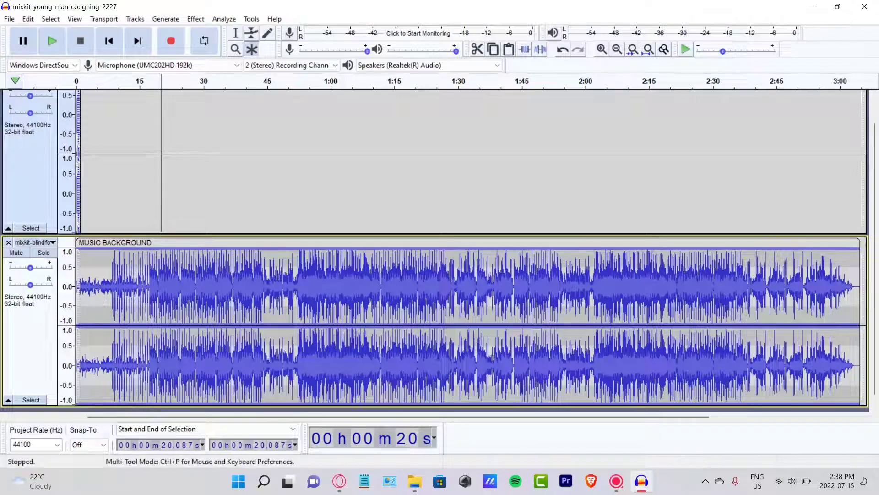
# Step: Select about 45.3–52 s on the music track and apply Silence Audio Selection
pyautogui.scroll(5, 348, 321)
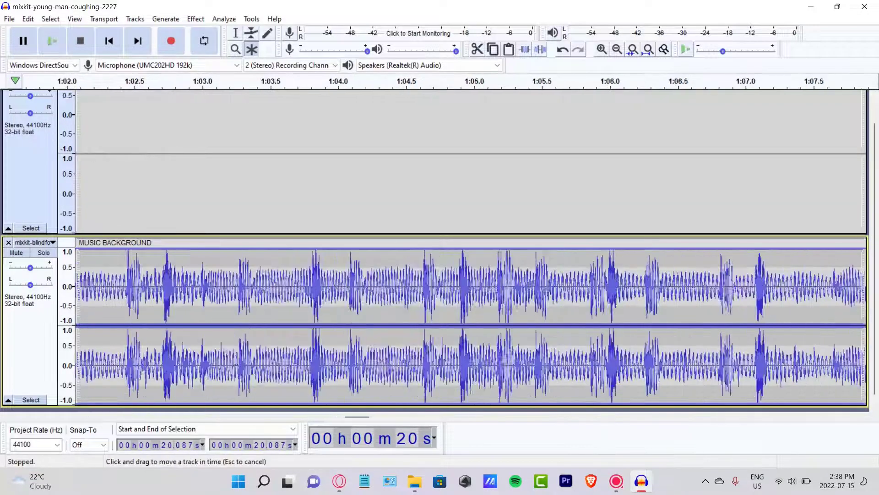
pyautogui.scroll(-4, 345, 324)
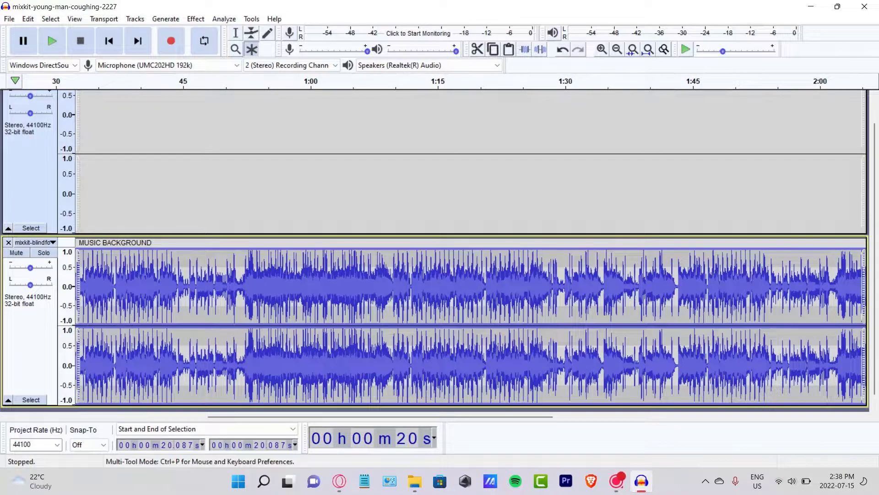
pyautogui.moveTo(243, 293); pyautogui.dragTo(185, 293)
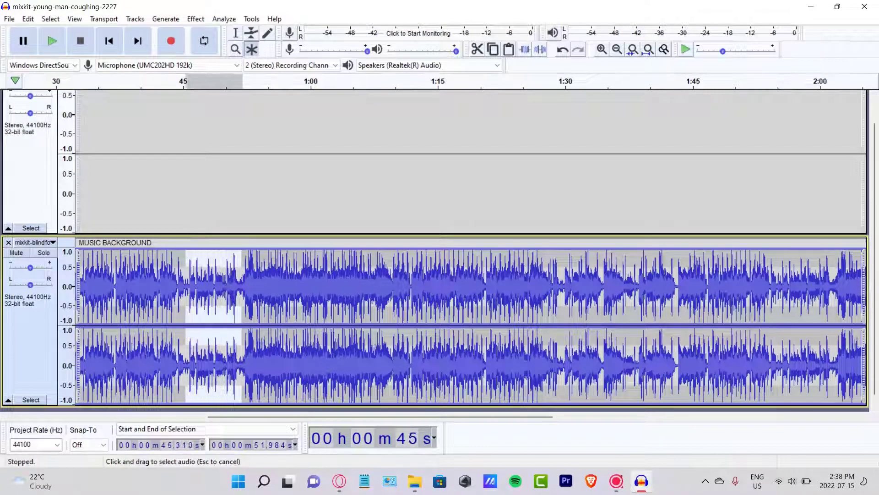
pyautogui.click(541, 53)
pyautogui.click(232, 301)
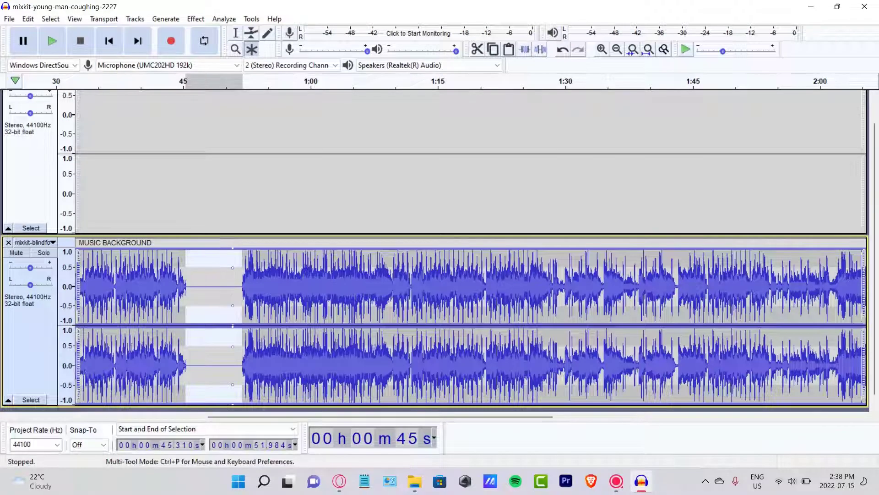
pyautogui.scroll(-3, 458, 321)
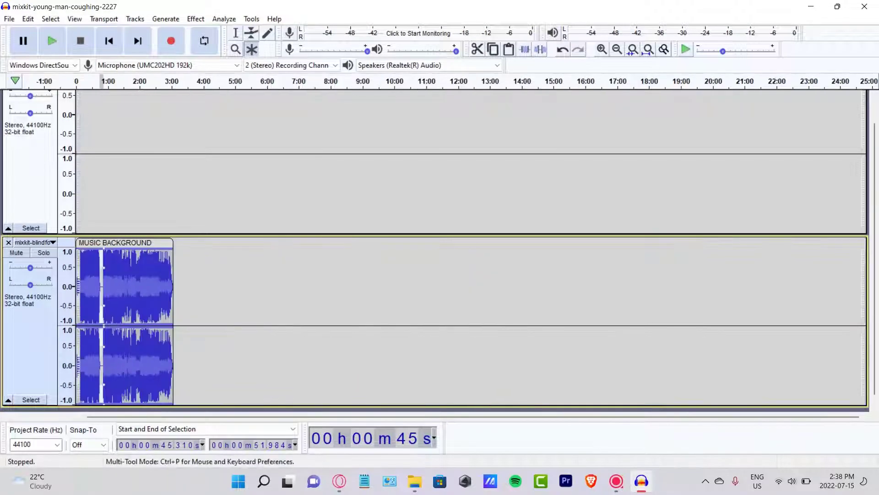
# Step: Select 0 to 49.612 s of MUSIC BACKGROUND and apply Trim Audio Outside Selection
pyautogui.scroll(1, 458, 321)
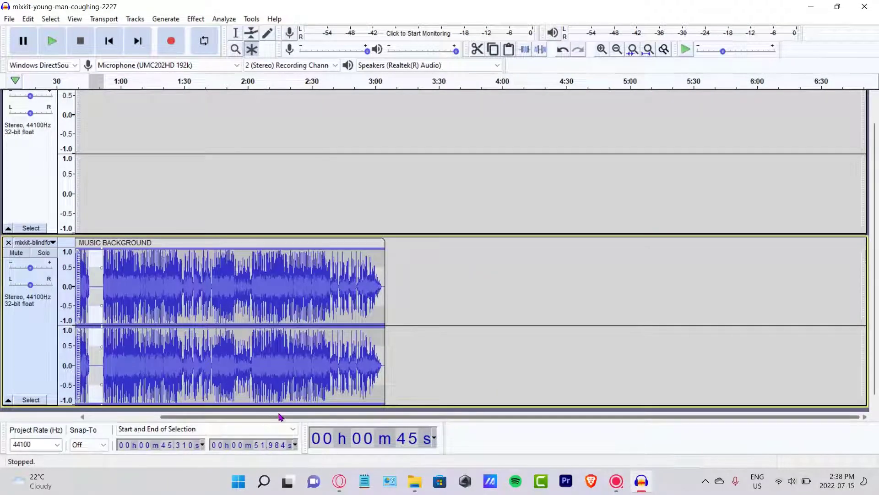
pyautogui.moveTo(280, 416); pyautogui.dragTo(195, 417)
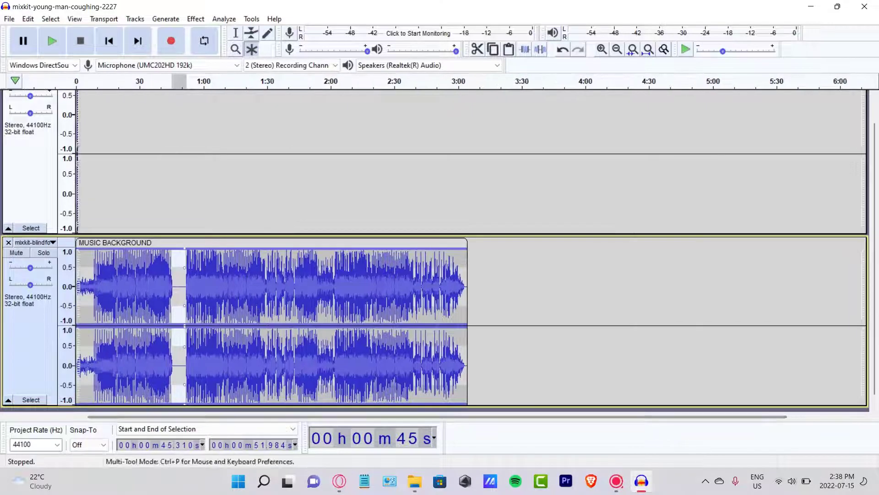
pyautogui.click(174, 284)
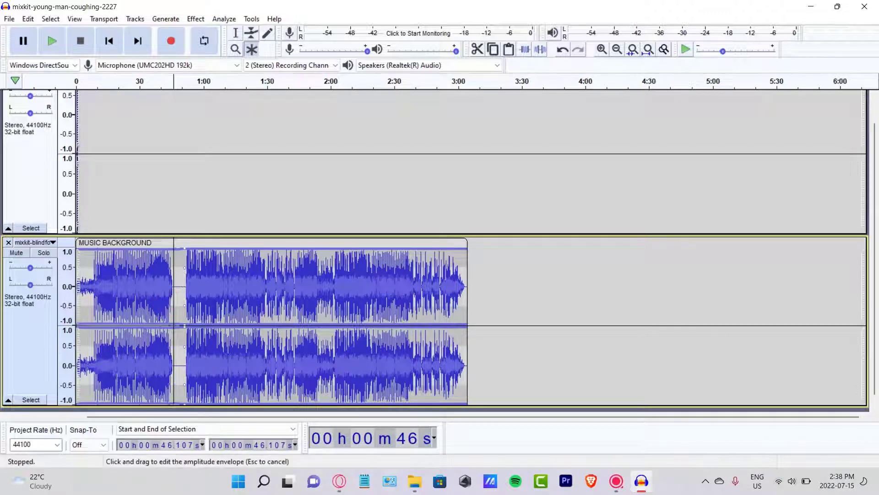
pyautogui.moveTo(181, 285); pyautogui.dragTo(75, 285)
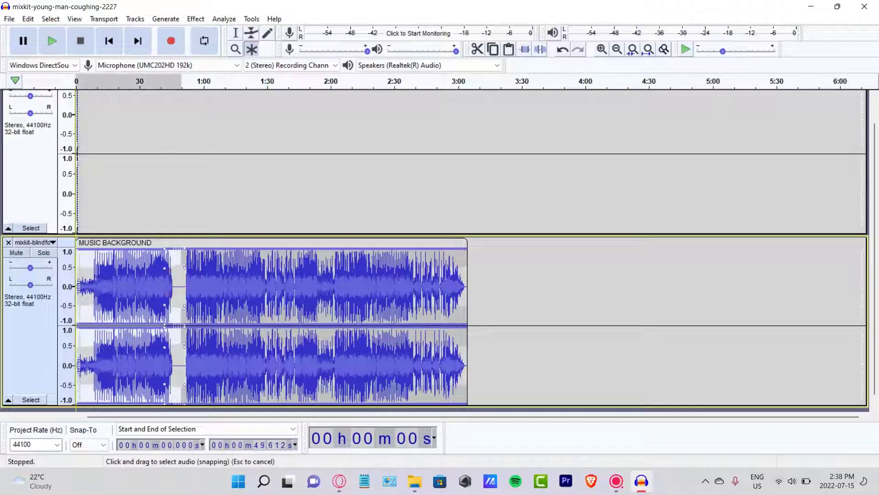
pyautogui.click(526, 50)
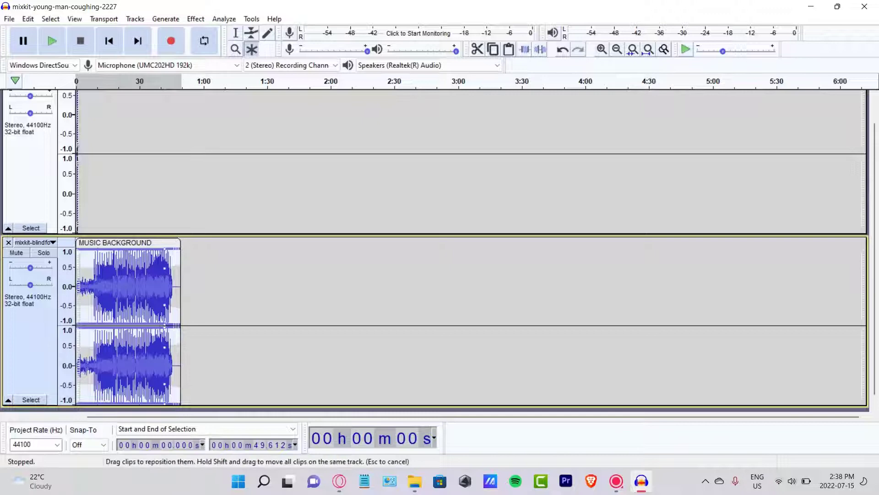
# Step: Move the MUSIC BACKGROUND clip to start near 2:50 and shorten the modular-ambient track
pyautogui.moveTo(128, 242); pyautogui.dragTo(490, 243)
pyautogui.click(588, 257)
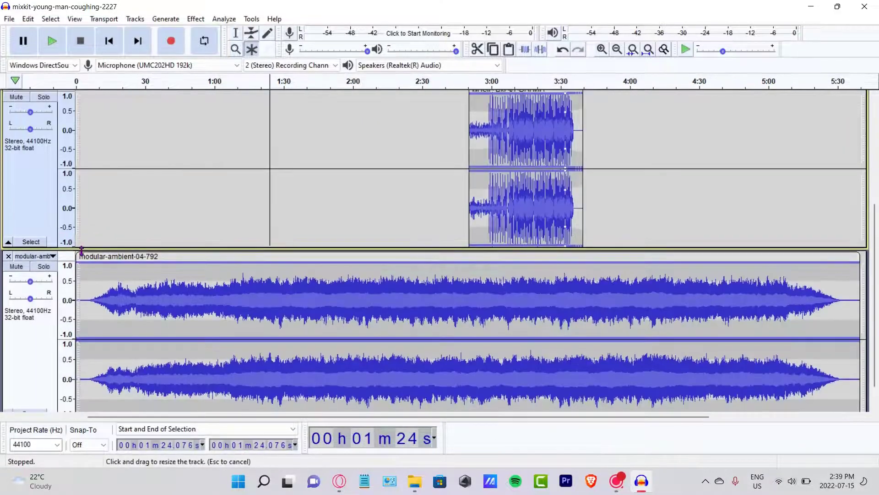
pyautogui.scroll(-2, 103, 185)
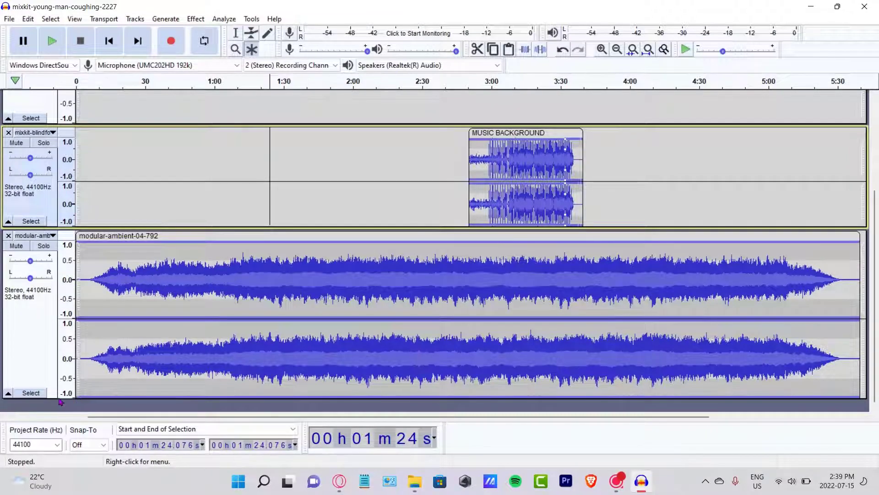
pyautogui.moveTo(60, 397); pyautogui.dragTo(61, 336)
pyautogui.click(74, 290)
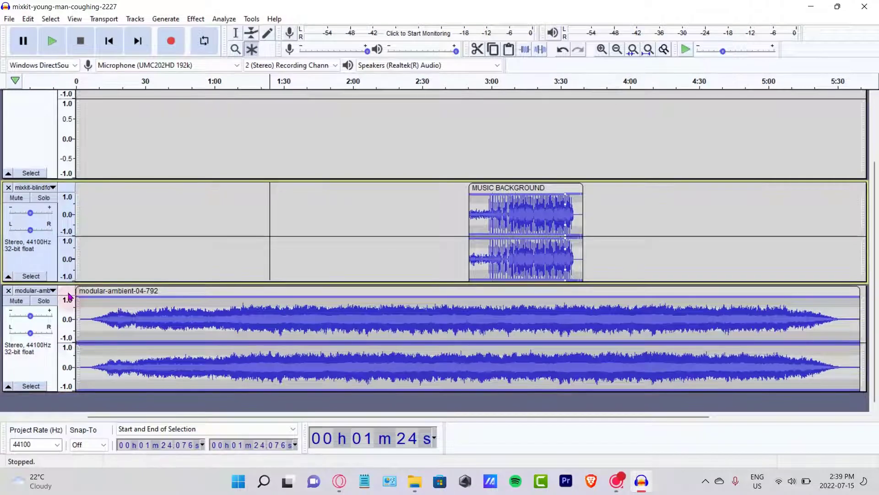
# Step: Move the modular-ambient track above the music track and pan it 10% right
pyautogui.click(68, 311)
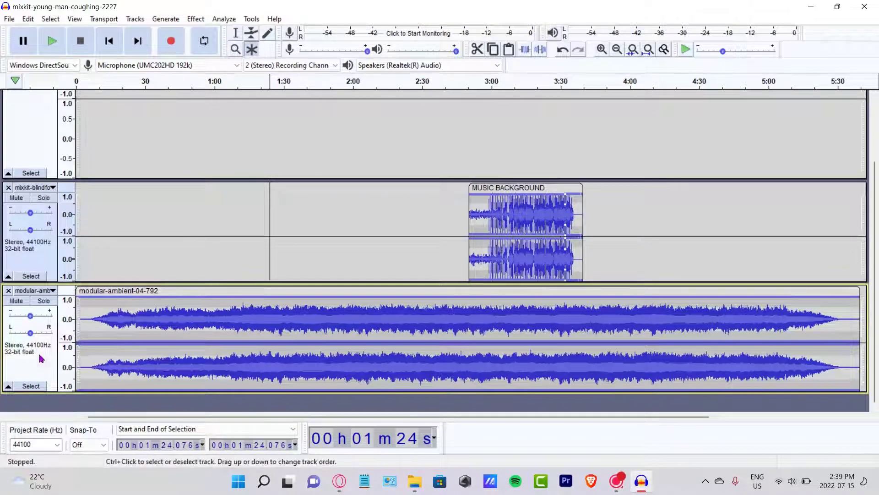
pyautogui.click(29, 365)
pyautogui.moveTo(19, 371); pyautogui.dragTo(23, 256)
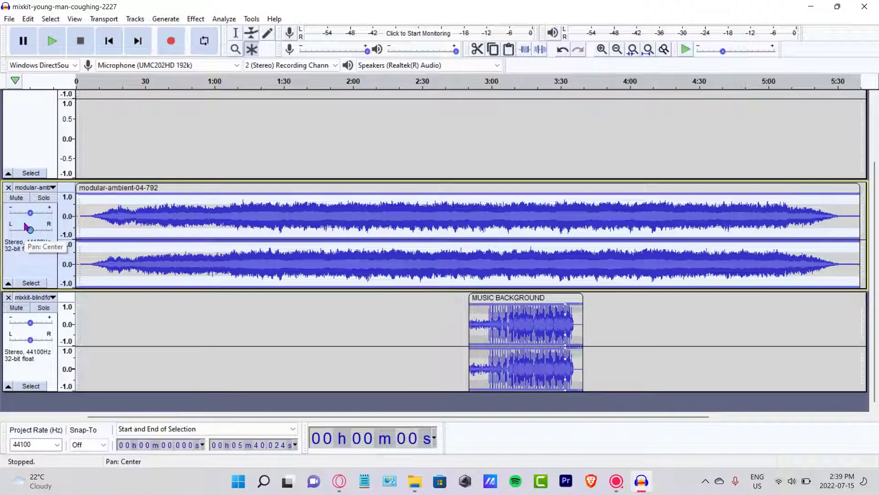
pyautogui.moveTo(30, 233)
pyautogui.mouseDown()
pyautogui.moveTo(7, 235)
pyautogui.moveTo(59, 230)
pyautogui.moveTo(29, 230)
pyautogui.mouseUp()
# Step: With the Envelope tool, pull modular-ambient's volume down to a near-silent dip around 2:40
pyautogui.click(251, 33)
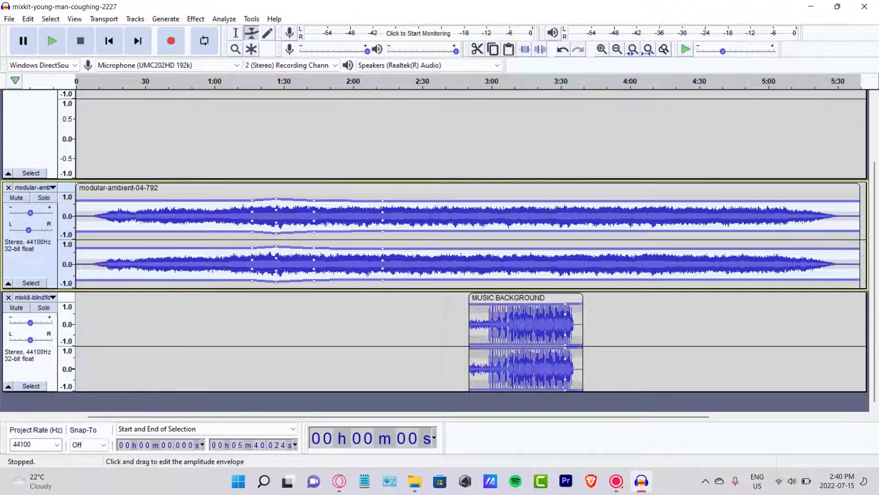
pyautogui.moveTo(437, 200); pyautogui.dragTo(437, 205)
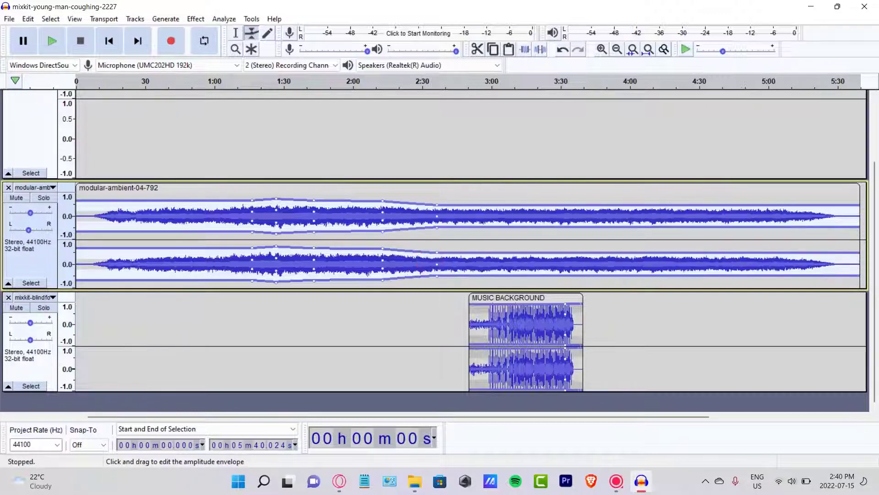
pyautogui.moveTo(481, 252); pyautogui.dragTo(480, 250)
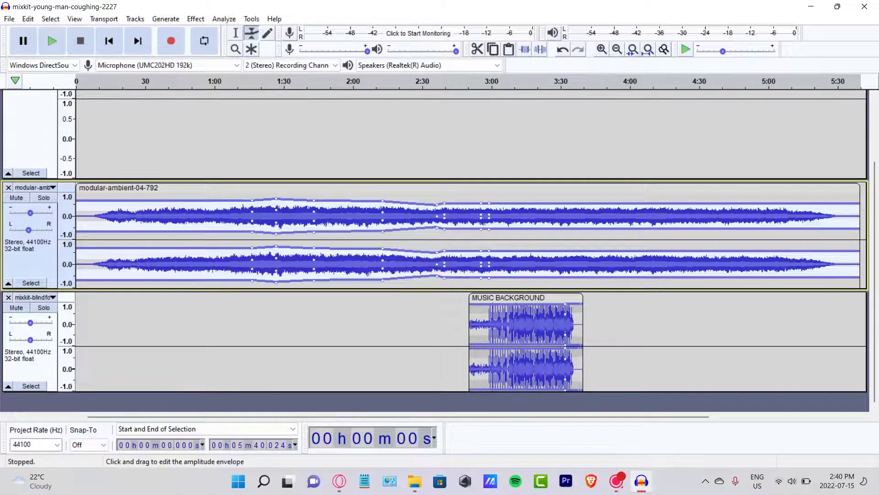
pyautogui.moveTo(446, 205); pyautogui.dragTo(463, 216)
# Step: Add envelope points near 3:00 and raise them so the ambient volume swells around 3:30
pyautogui.hotkey('ctrl', '1')
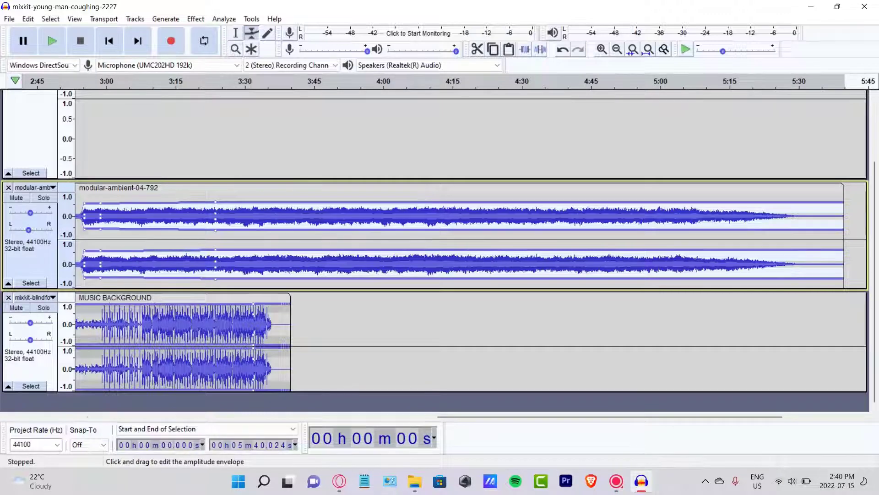
pyautogui.click(302, 262)
pyautogui.moveTo(266, 261); pyautogui.dragTo(269, 242)
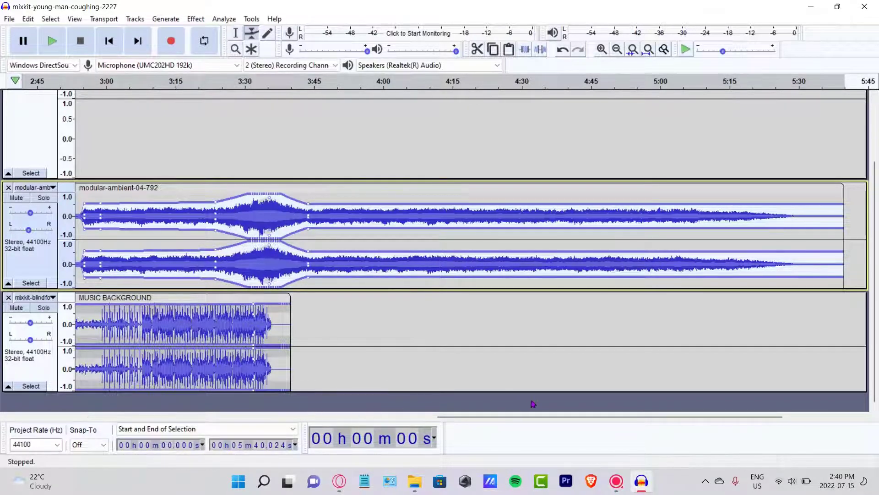
pyautogui.moveTo(531, 416); pyautogui.dragTo(483, 403)
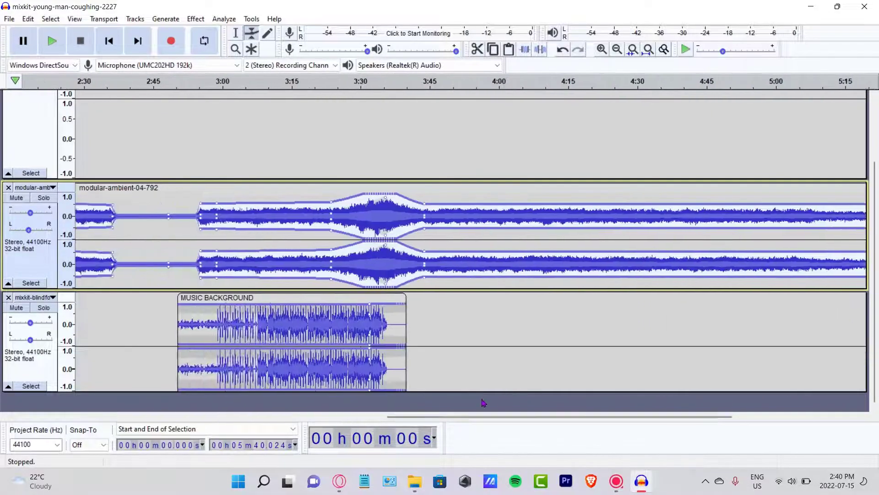
pyautogui.scroll(-3, 426, 341)
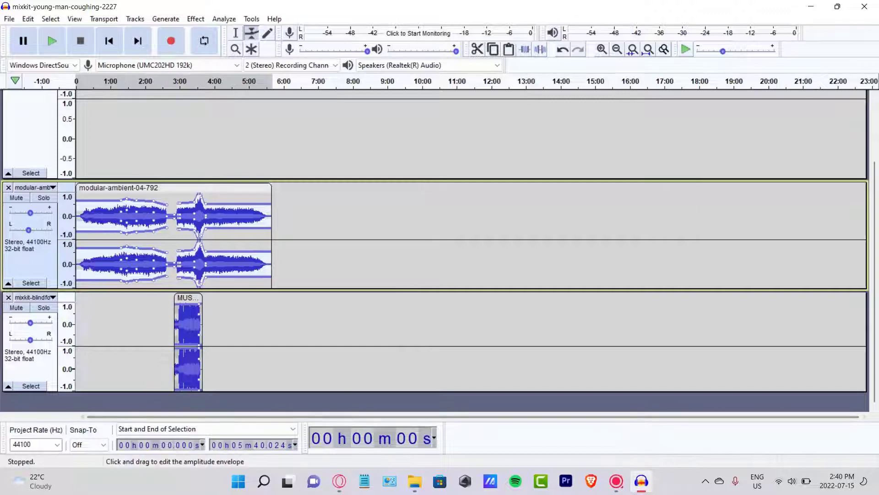
# Step: In Graphic EQ, cut the 10 kHz and 12.5 kHz bands, lower 16 kHz, and lift 20 kHz slightly
pyautogui.click(196, 19)
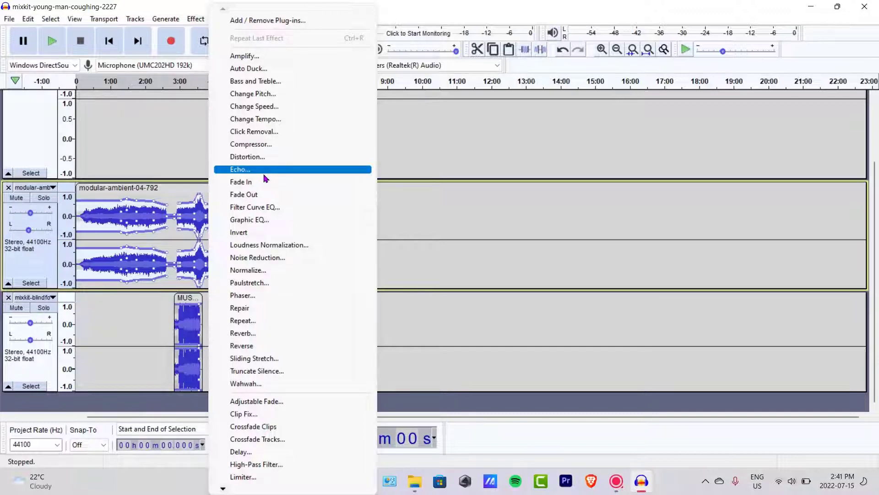
pyautogui.scroll(-4, 265, 179)
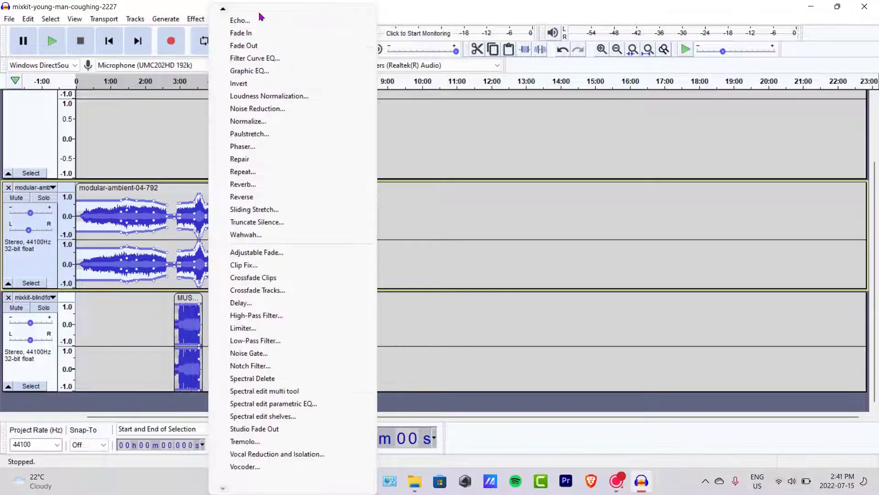
pyautogui.click(277, 74)
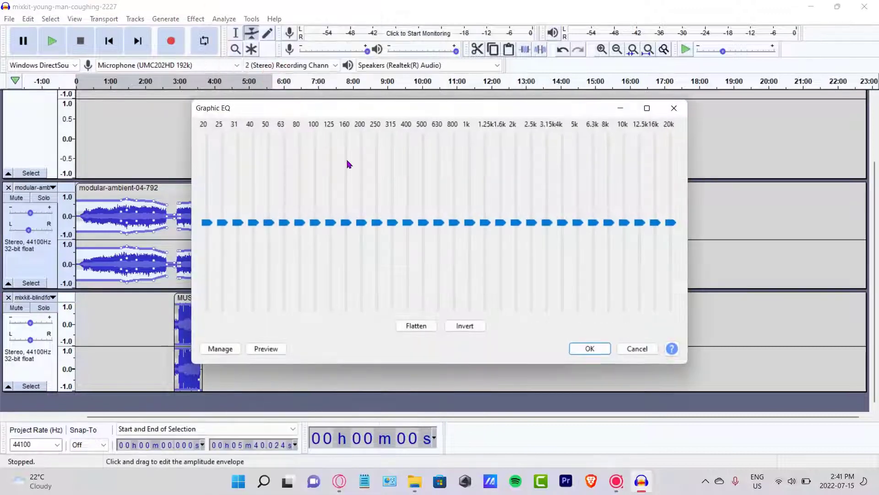
pyautogui.moveTo(374, 110); pyautogui.dragTo(447, 81)
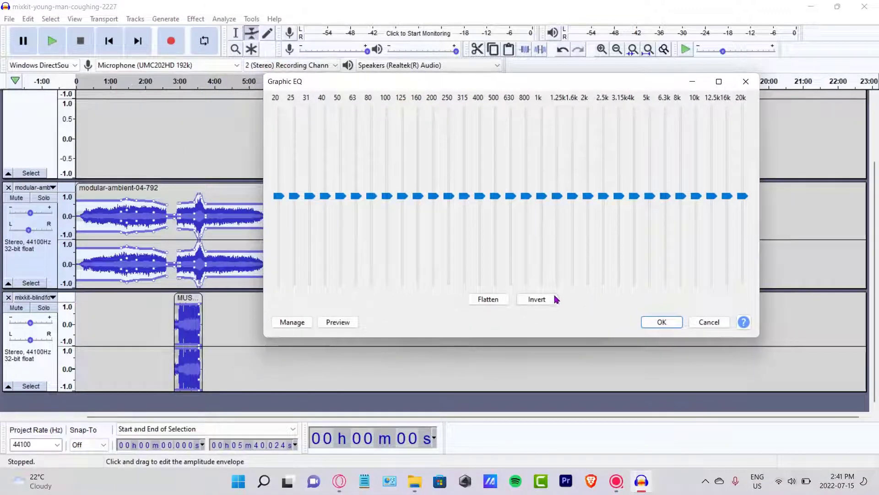
pyautogui.moveTo(742, 196); pyautogui.dragTo(744, 162)
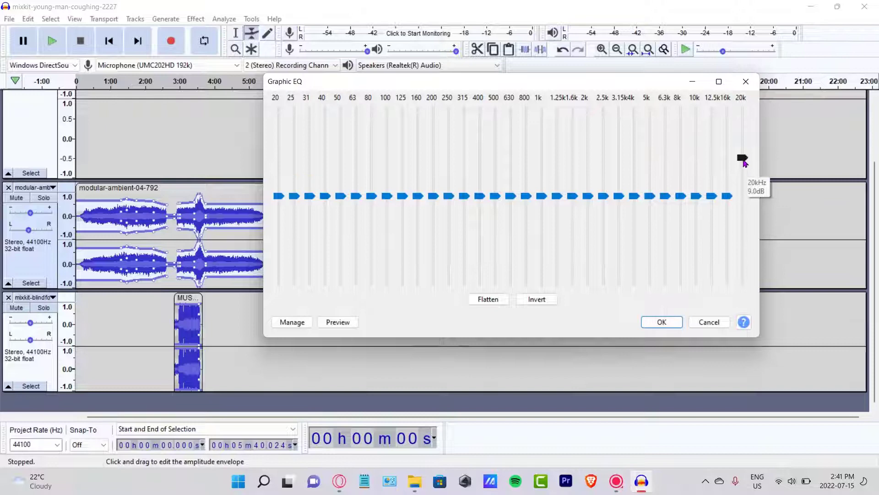
pyautogui.moveTo(711, 196); pyautogui.dragTo(711, 166)
pyautogui.moveTo(696, 196); pyautogui.dragTo(696, 226)
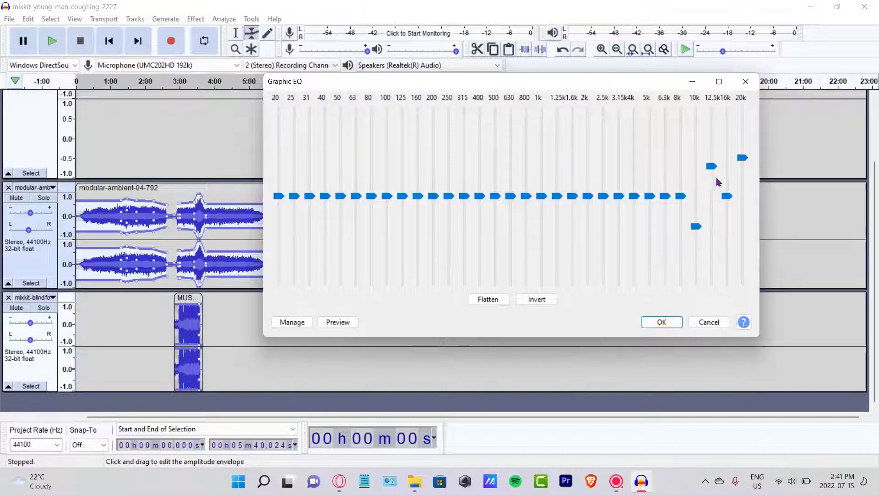
pyautogui.moveTo(712, 165); pyautogui.dragTo(713, 234)
pyautogui.moveTo(727, 196); pyautogui.dragTo(727, 210)
pyautogui.moveTo(743, 157); pyautogui.dragTo(742, 192)
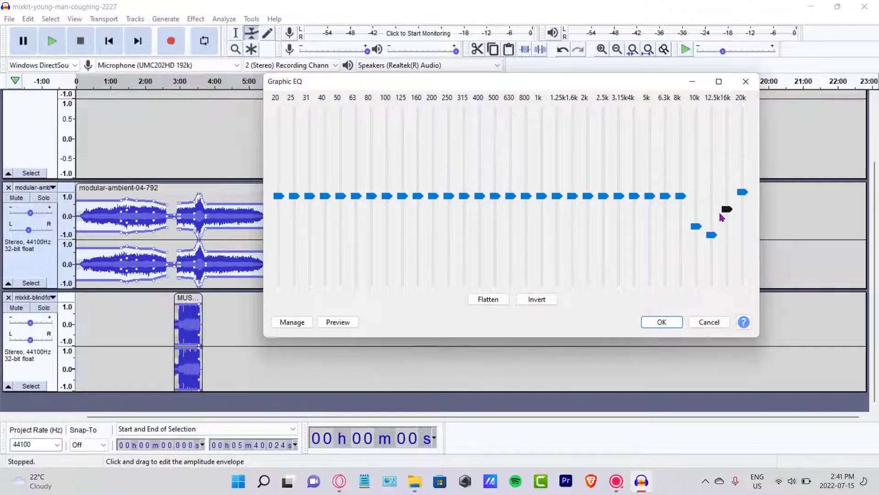
# Step: Boost the 125–200 Hz bands, cut 250–400 Hz, and apply the EQ
pyautogui.moveTo(434, 196); pyautogui.dragTo(417, 166)
pyautogui.moveTo(404, 195); pyautogui.dragTo(402, 178)
pyautogui.moveTo(449, 196); pyautogui.dragTo(511, 202)
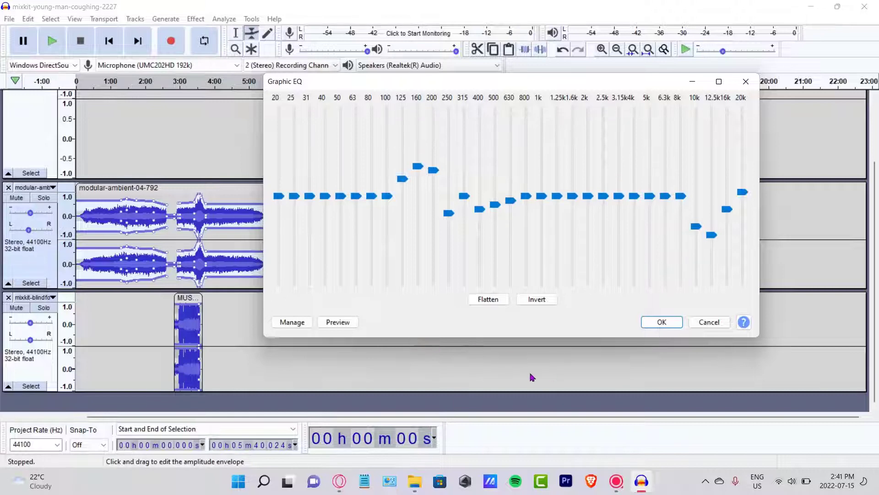
pyautogui.click(668, 321)
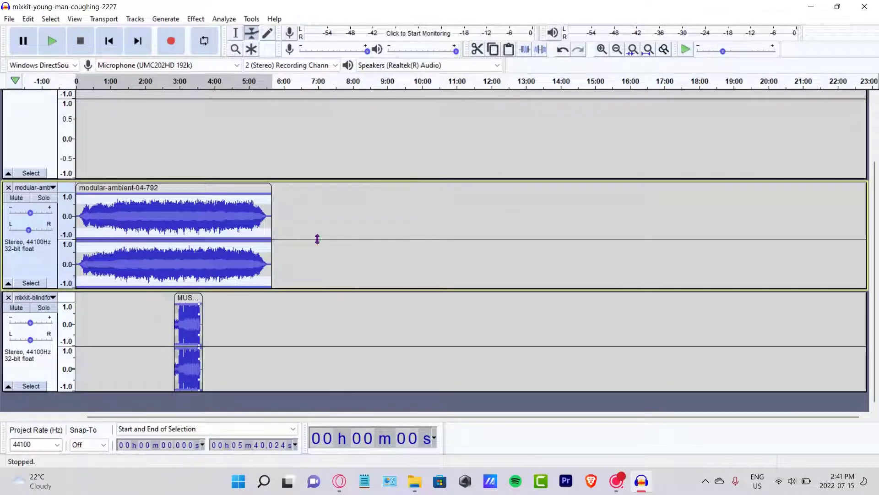
# Step: Bring up the Export Audio dialog from the File menu
pyautogui.click(297, 217)
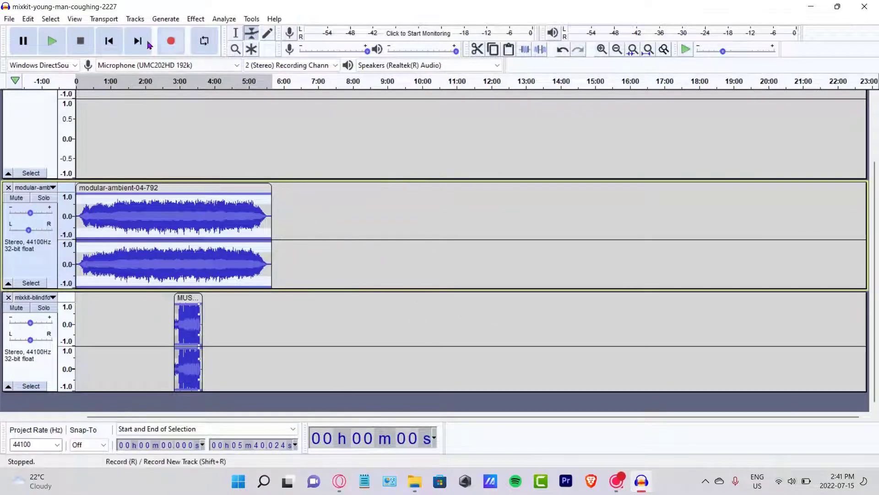
pyautogui.click(11, 20)
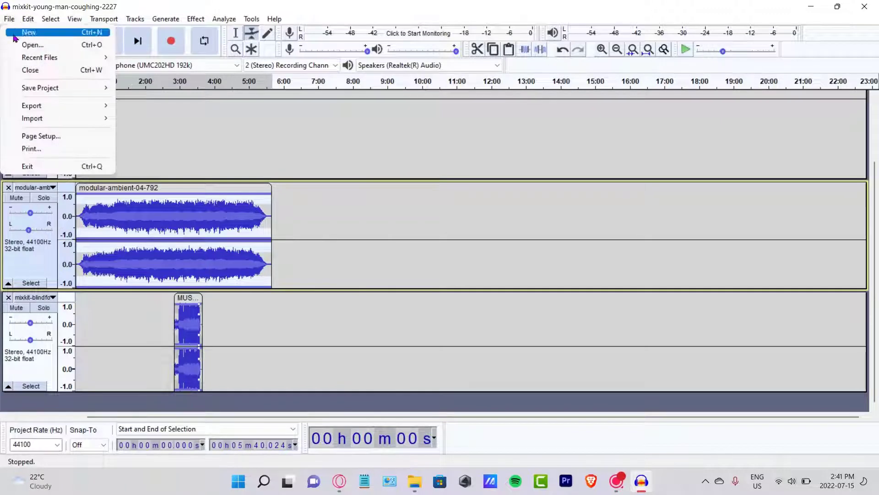
pyautogui.moveTo(48, 108)
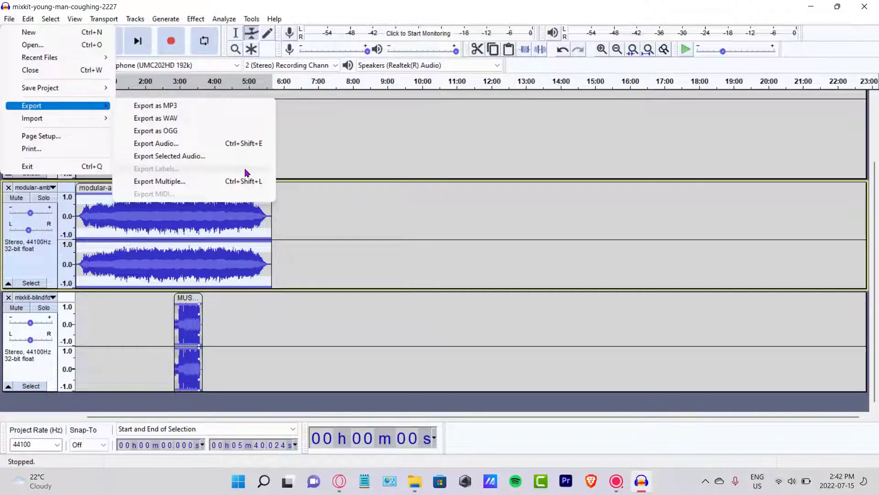
pyautogui.click(206, 143)
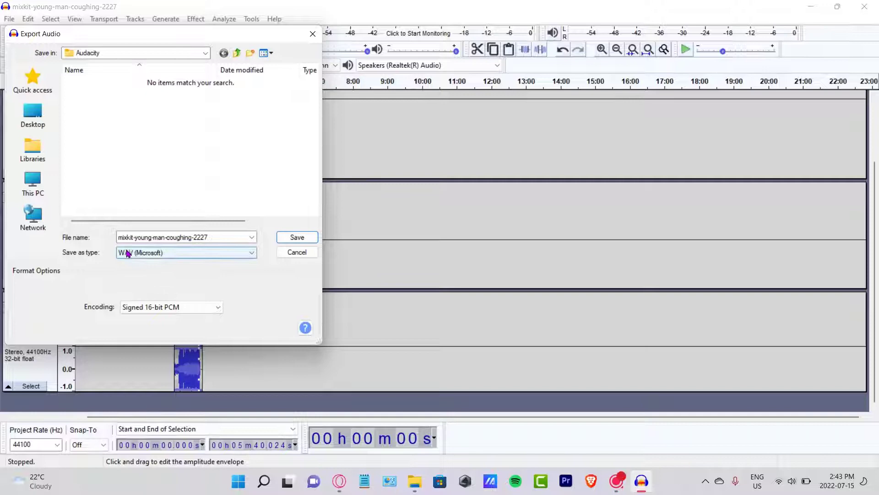
# Step: Try MP3 and Other uncompressed files, then settle on WAV (Microsoft) with Signed 16-bit PCM
pyautogui.moveTo(219, 34); pyautogui.dragTo(750, 34)
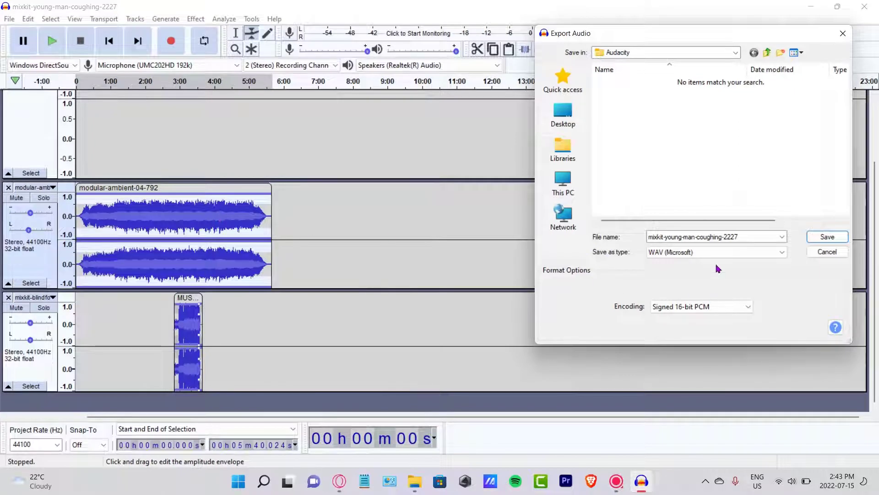
pyautogui.moveTo(726, 41); pyautogui.dragTo(688, 48)
pyautogui.click(679, 260)
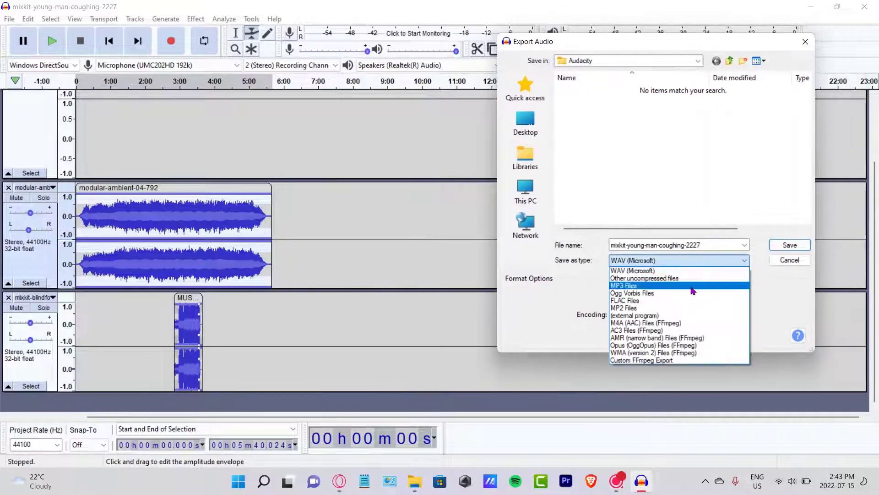
pyautogui.click(688, 290)
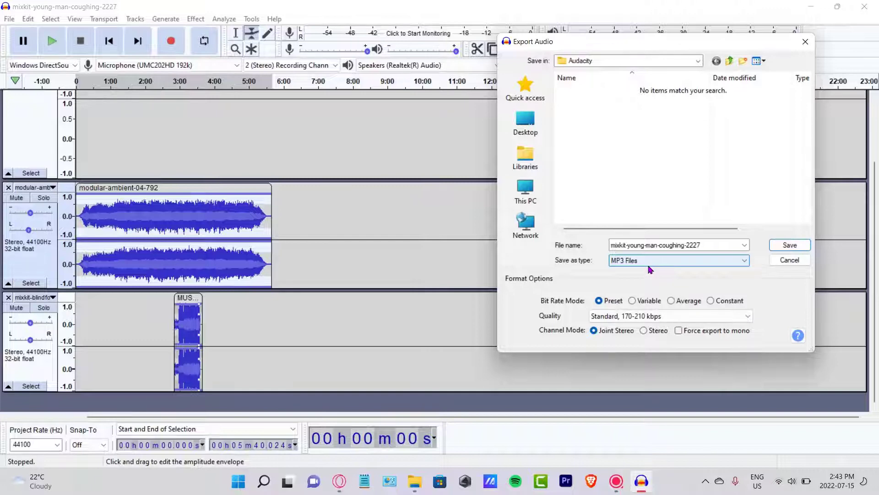
pyautogui.click(648, 265)
pyautogui.click(667, 278)
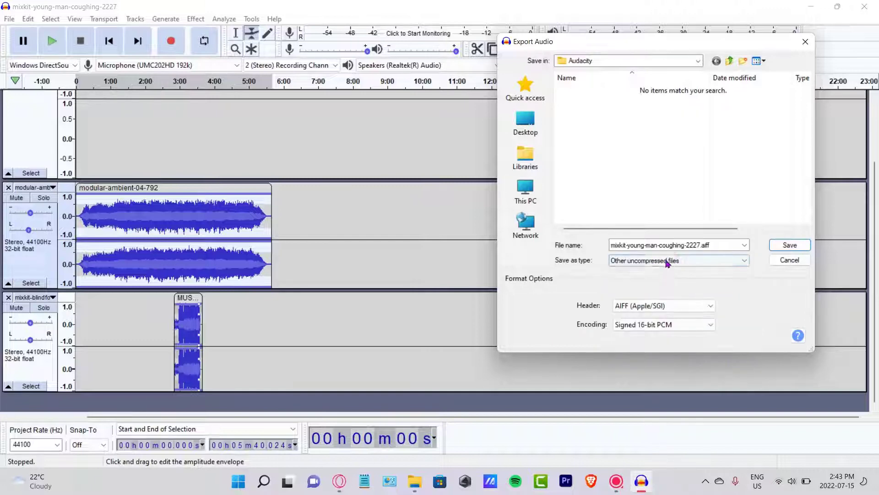
pyautogui.click(671, 261)
pyautogui.click(680, 270)
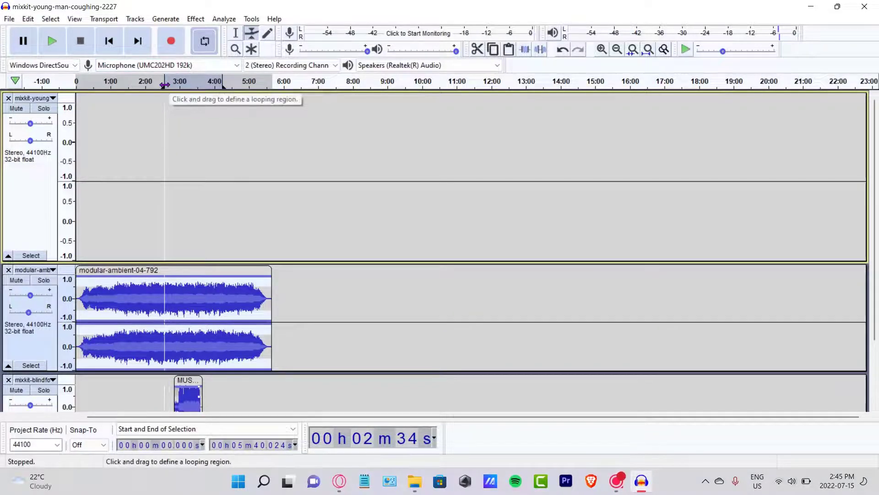
# Step: Move the loop region's start to about 2:50 so it spans roughly 2:50–3:40
pyautogui.moveTo(164, 85); pyautogui.dragTo(204, 83)
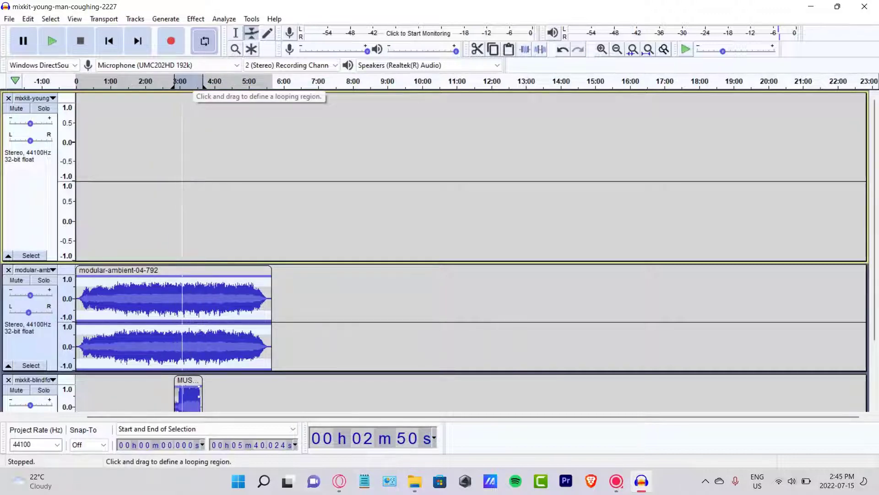
pyautogui.scroll(-3, 184, 229)
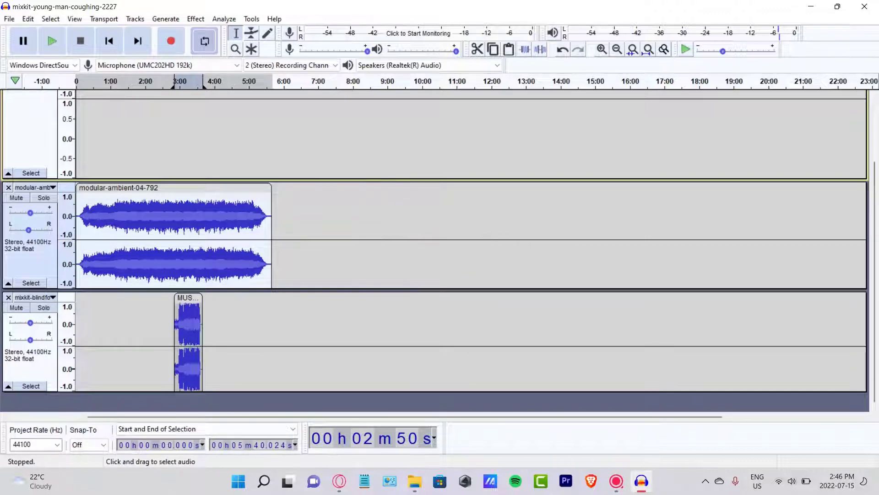
pyautogui.click(28, 18)
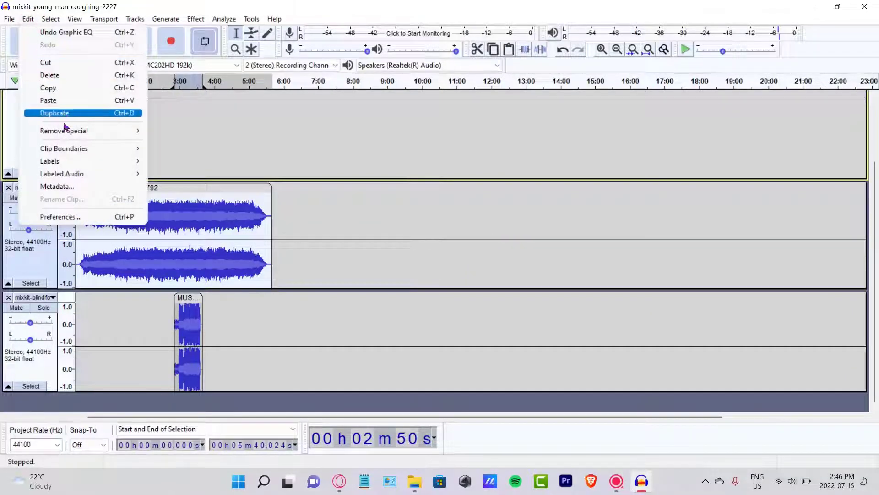
pyautogui.click(77, 215)
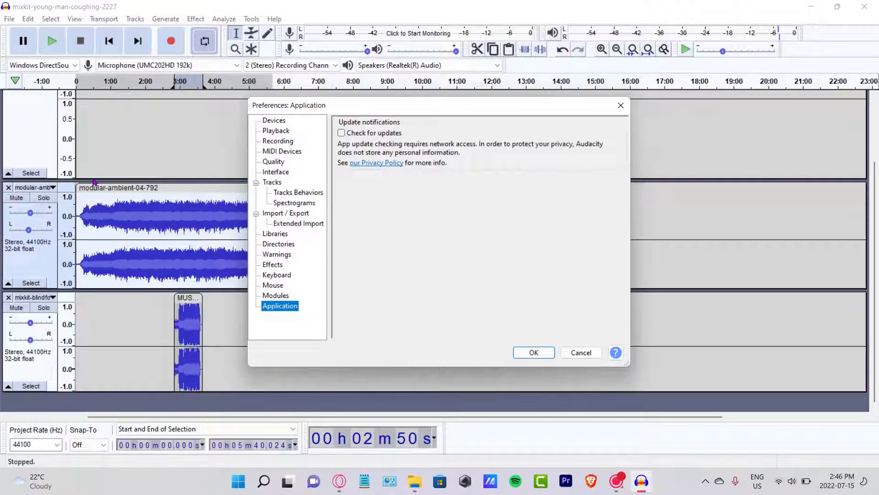
pyautogui.click(274, 120)
pyautogui.moveTo(339, 105); pyautogui.dragTo(535, 112)
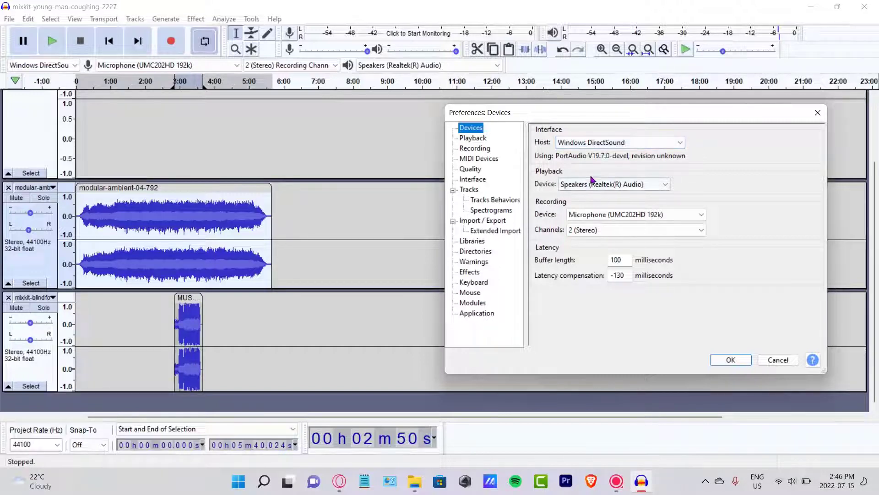
pyautogui.click(474, 138)
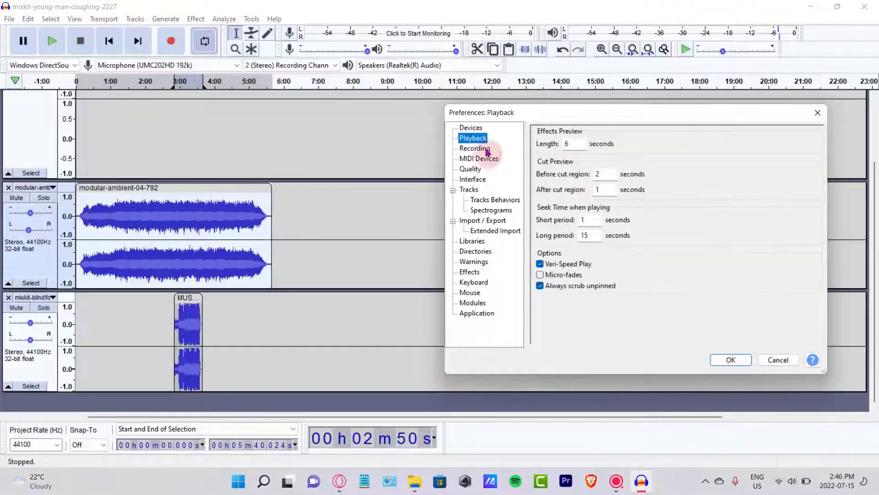
pyautogui.click(476, 148)
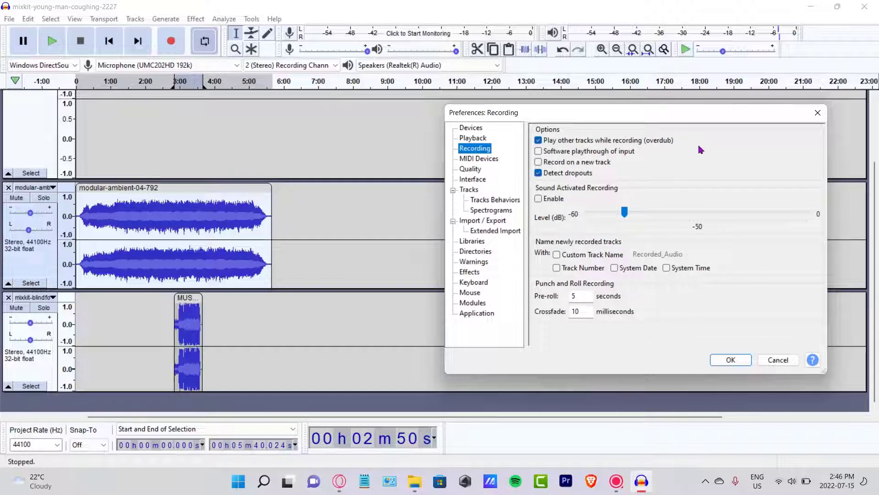
pyautogui.click(778, 359)
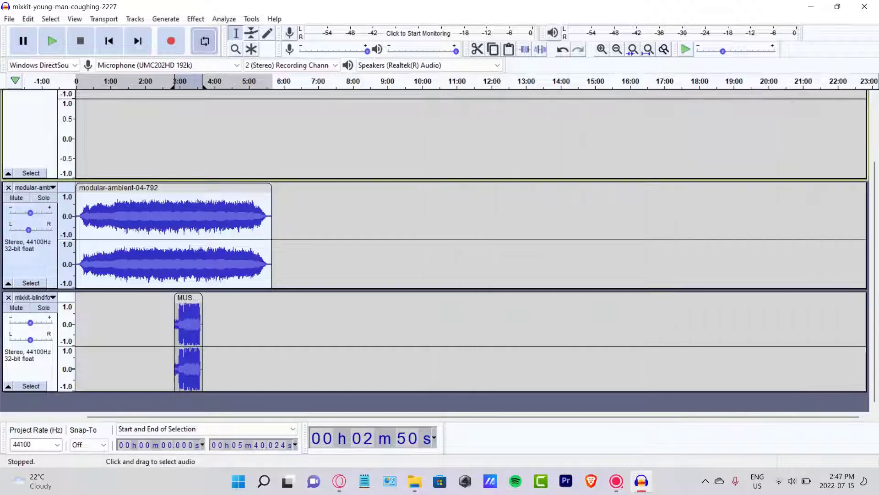